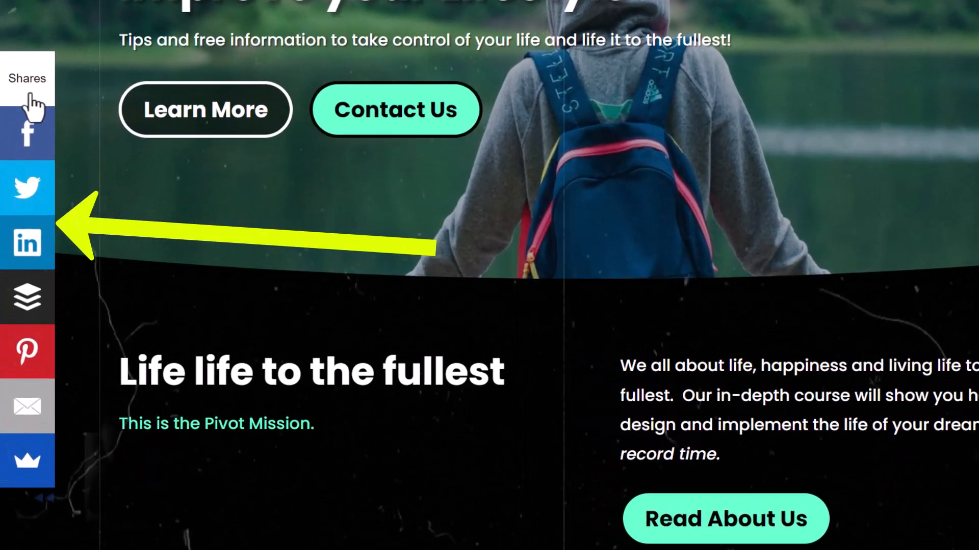
pyautogui.scroll(-5, 265, 356)
pyautogui.scroll(-3, 276, 360)
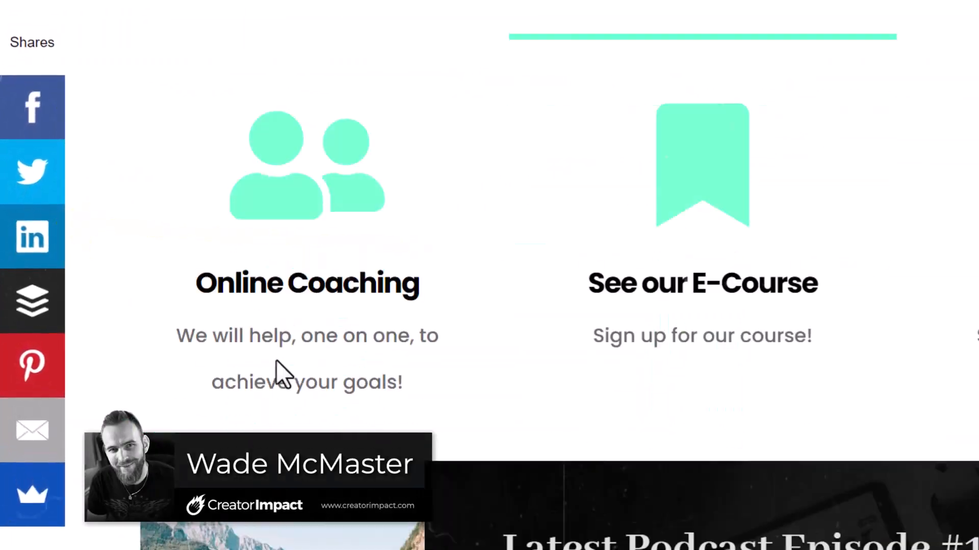
pyautogui.scroll(-4, 277, 359)
pyautogui.scroll(-4, 298, 374)
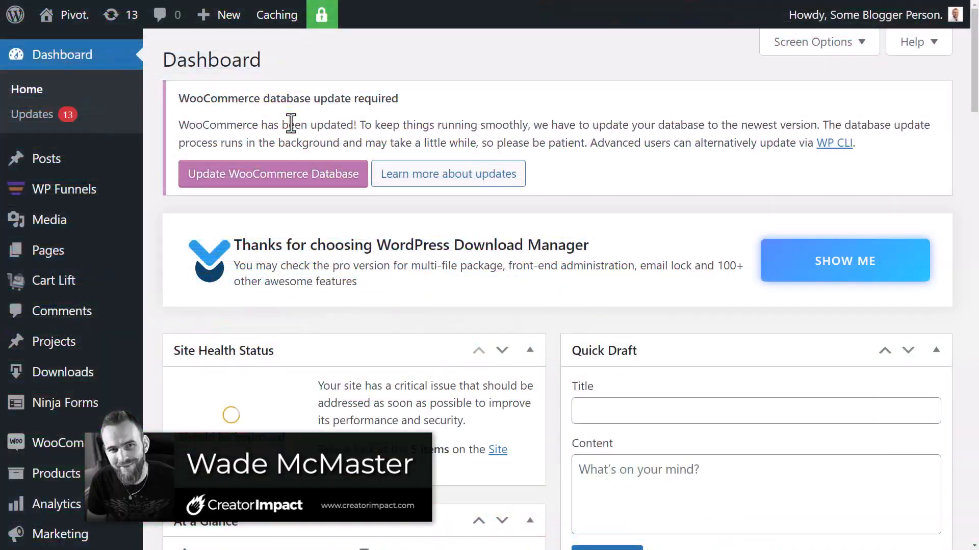
pyautogui.scroll(-4, 216, 111)
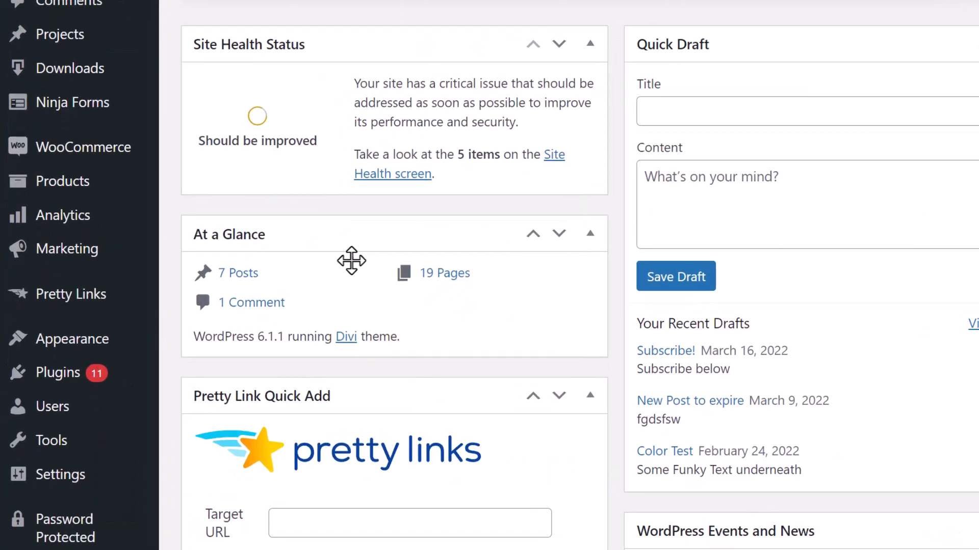
pyautogui.moveTo(93, 263)
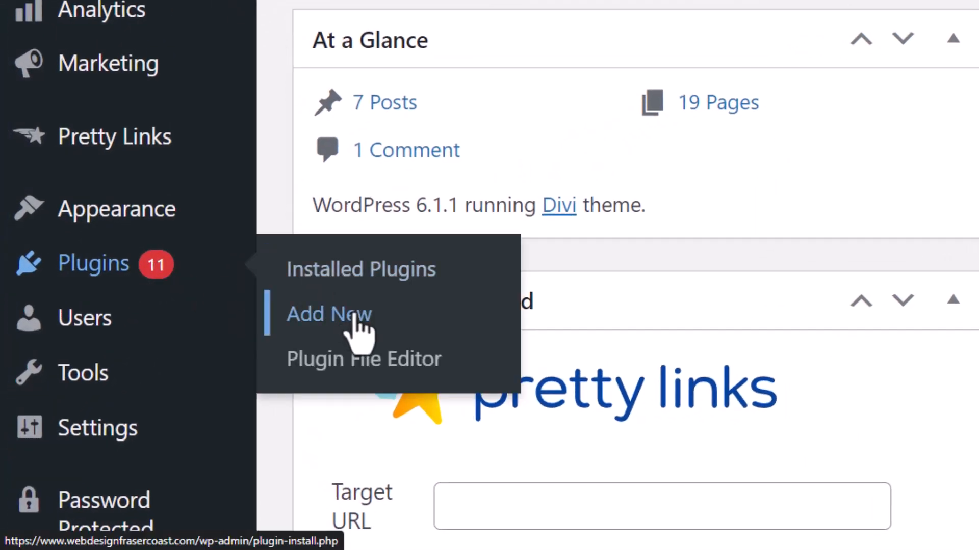
# - Install the Sumo – Boost Conversion and Sales plugin from Plugins > Add New
pyautogui.click(328, 314)
pyautogui.write('sum')
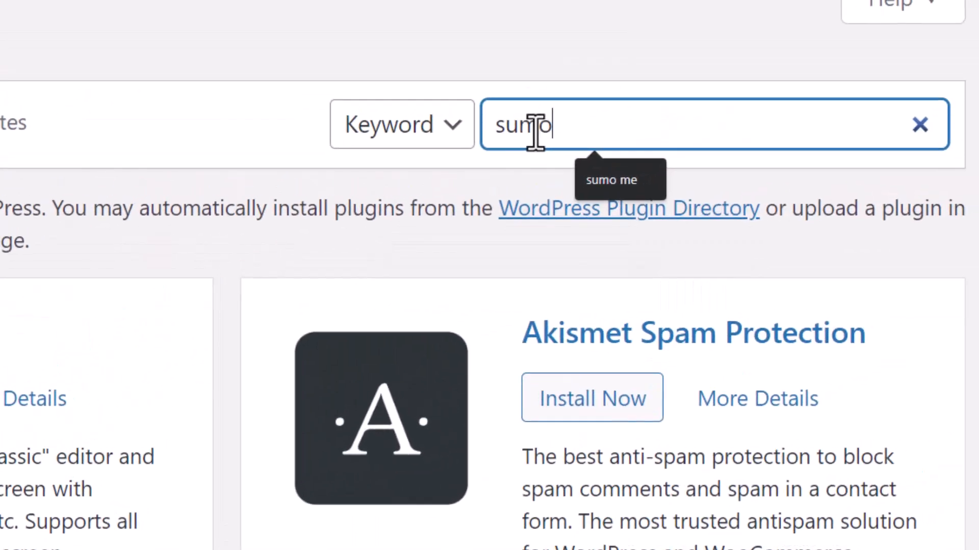
pyautogui.write('o')
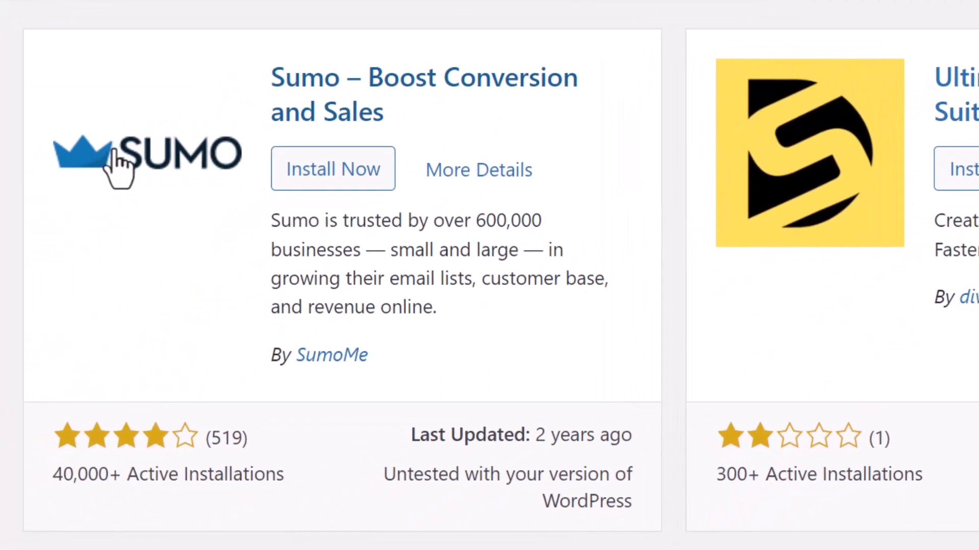
pyautogui.click(337, 169)
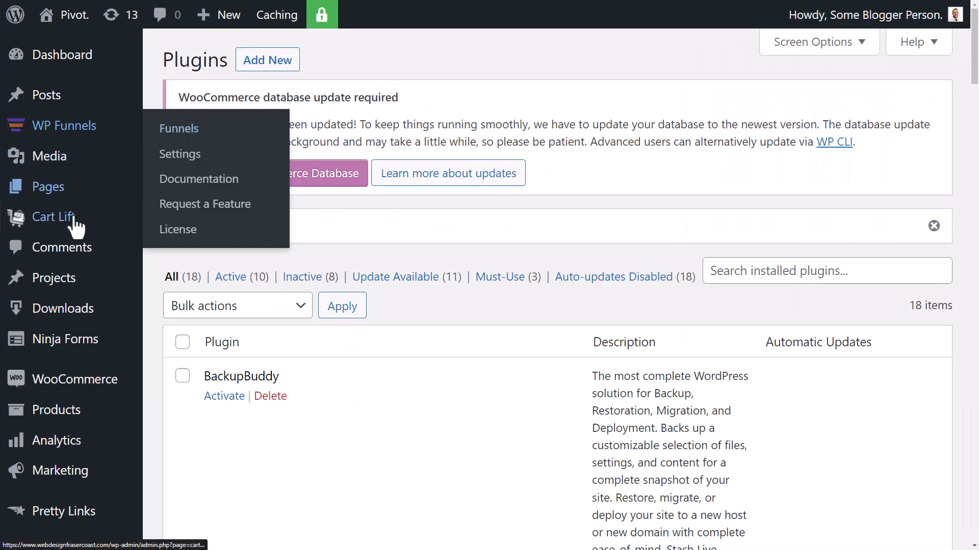
pyautogui.scroll(-5, 65, 221)
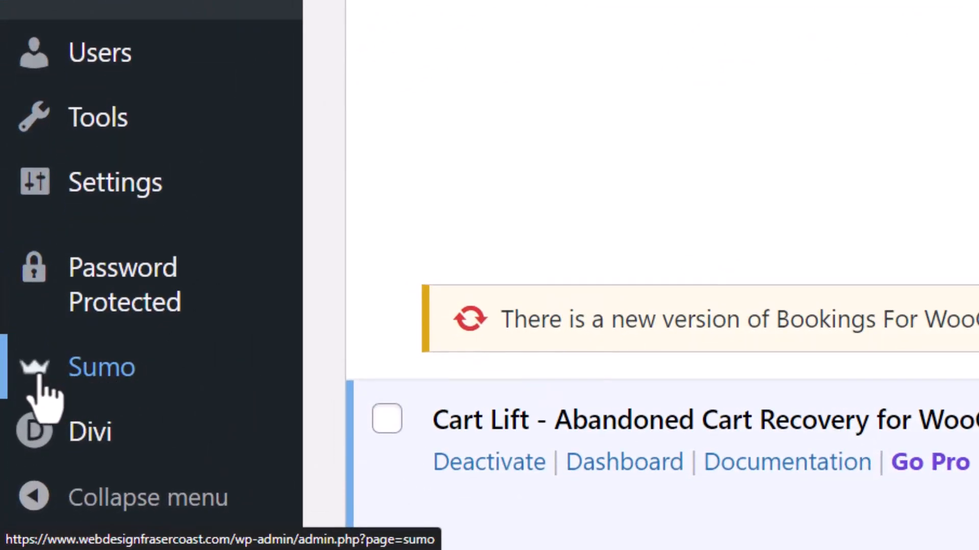
# - Connect the site to a Sumo account and bring up the Sumo dashboard
pyautogui.click(93, 383)
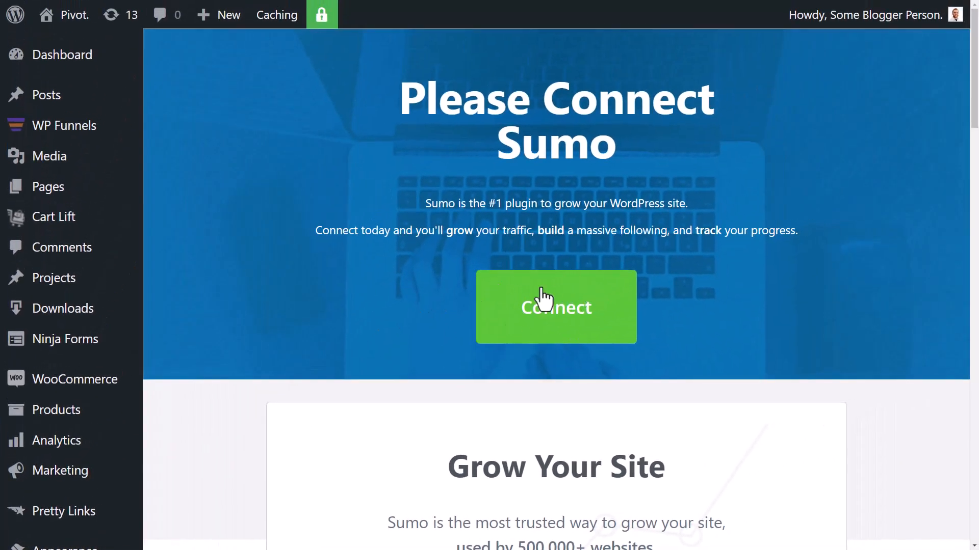
pyautogui.click(558, 305)
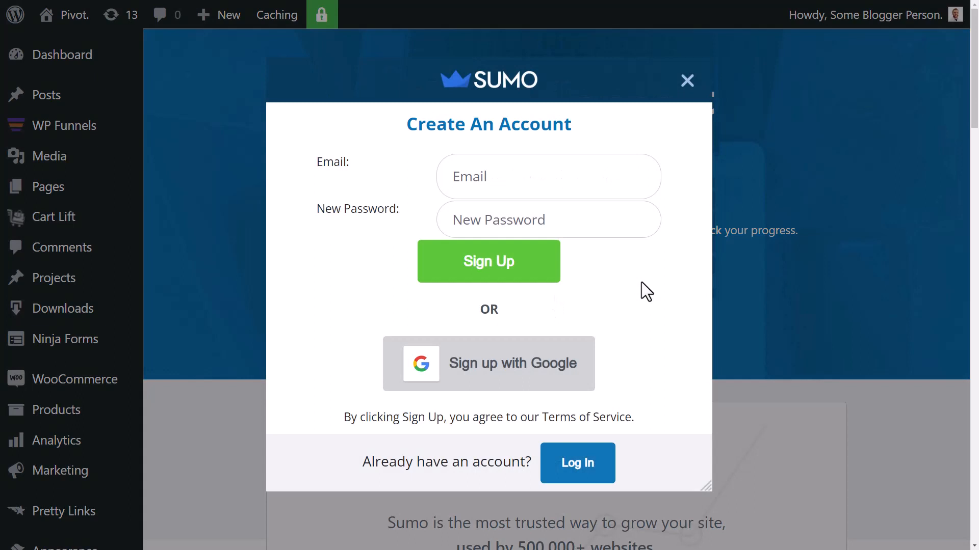
pyautogui.click(551, 220)
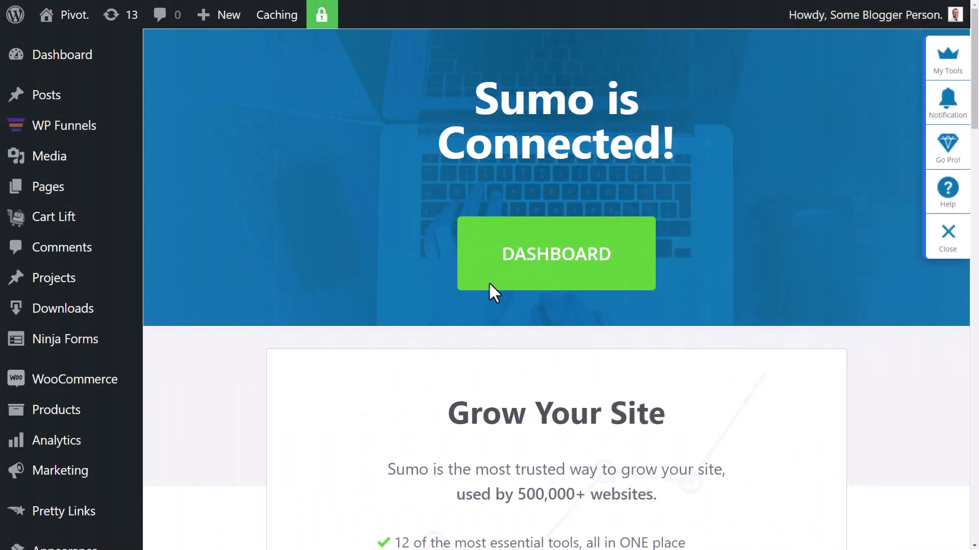
pyautogui.click(488, 282)
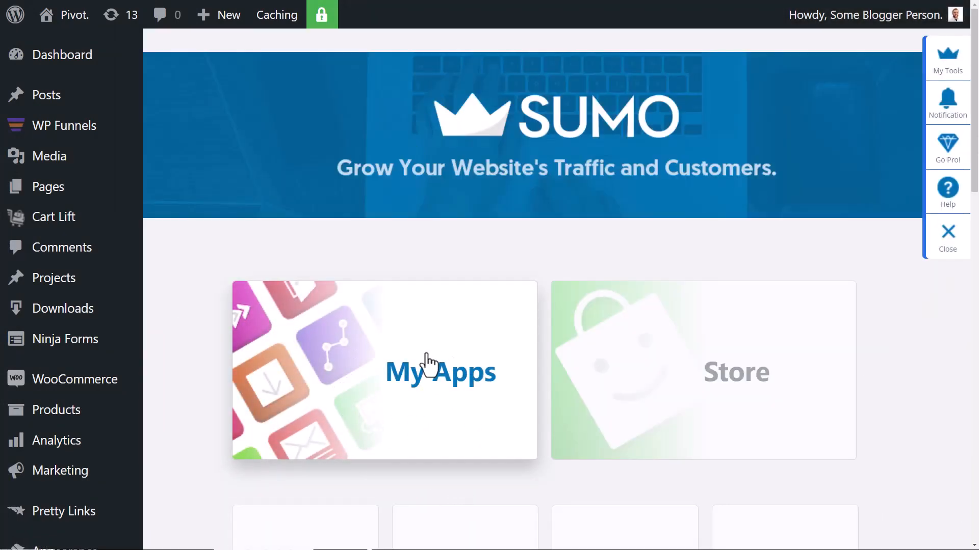
pyautogui.scroll(-3, 138, 329)
pyautogui.scroll(-3, 92, 336)
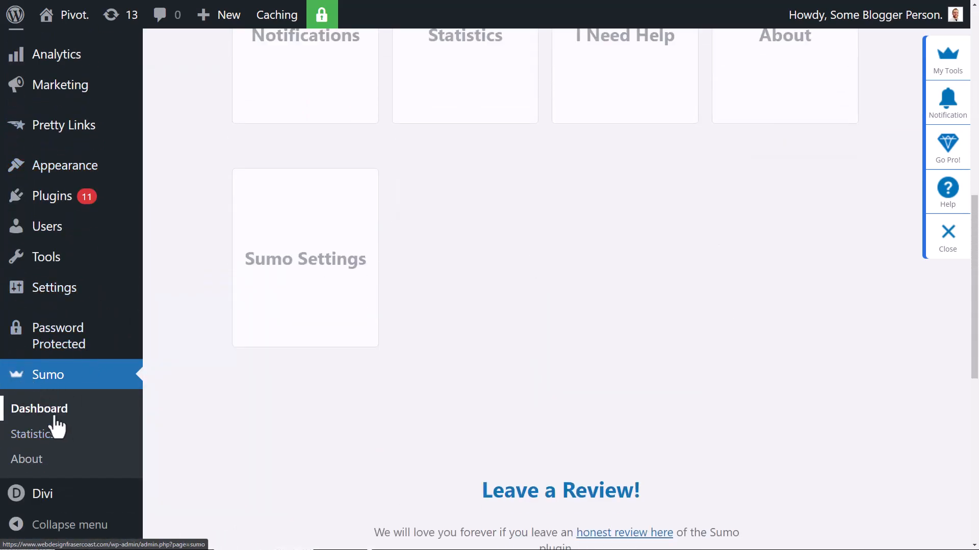
pyautogui.scroll(5, 332, 406)
pyautogui.scroll(5, 367, 305)
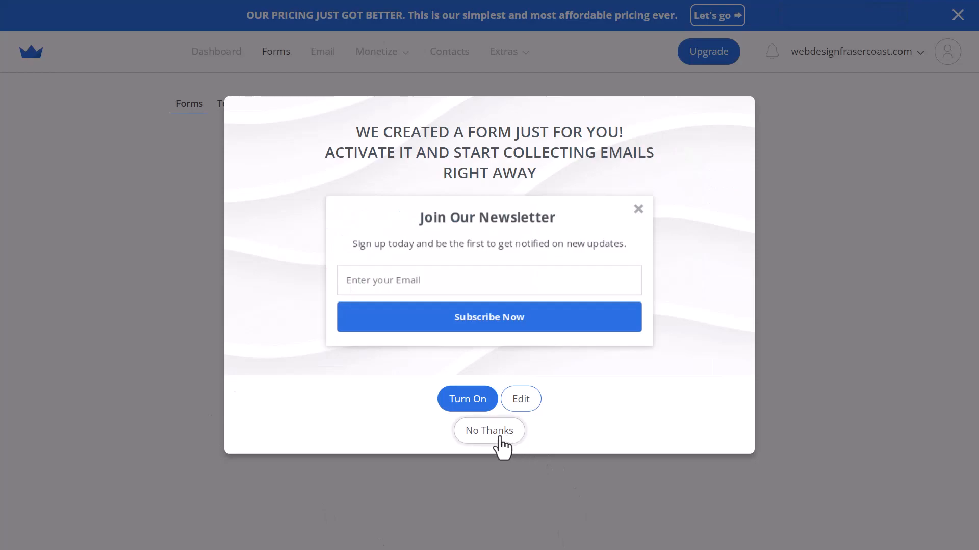
# - Decline the newsletter form, then activate the Share app from Extras
pyautogui.click(489, 431)
pyautogui.click(508, 51)
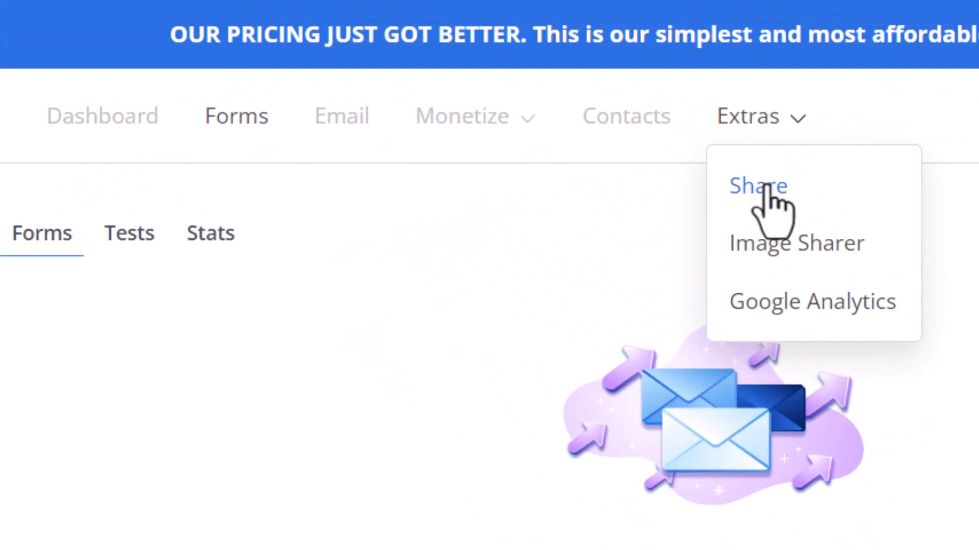
pyautogui.click(764, 191)
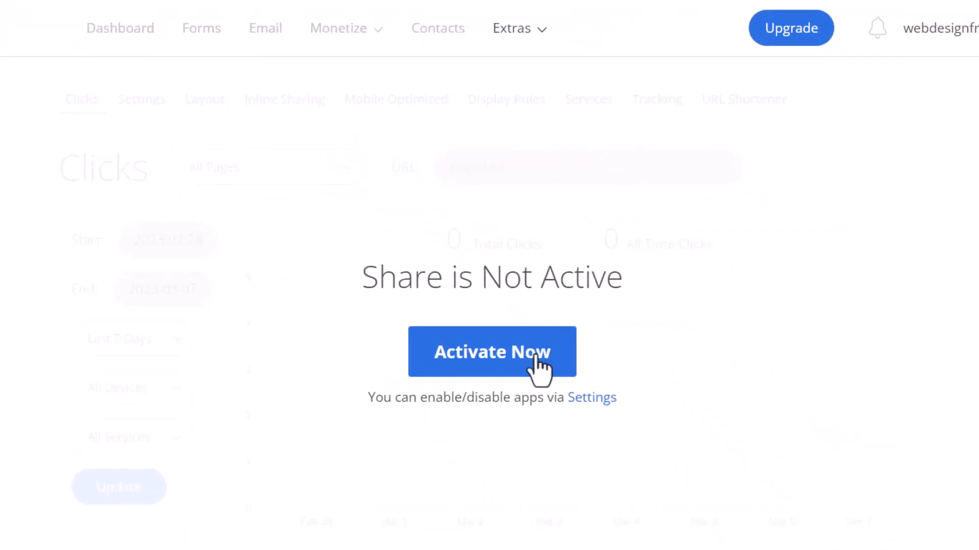
pyautogui.click(491, 351)
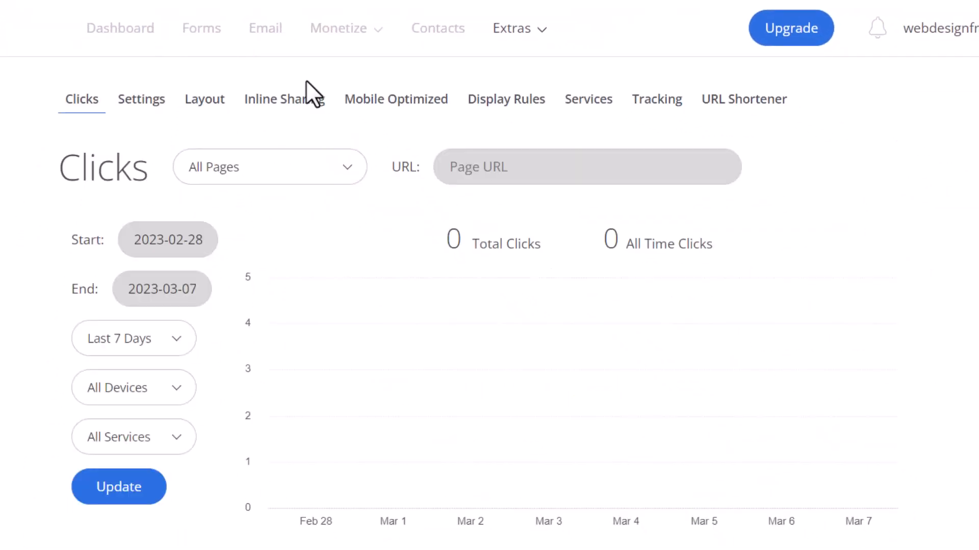
# - In Share settings, add LinkedIn and Buffer to the selected services and remove Google+ and WhatsApp
pyautogui.click(142, 99)
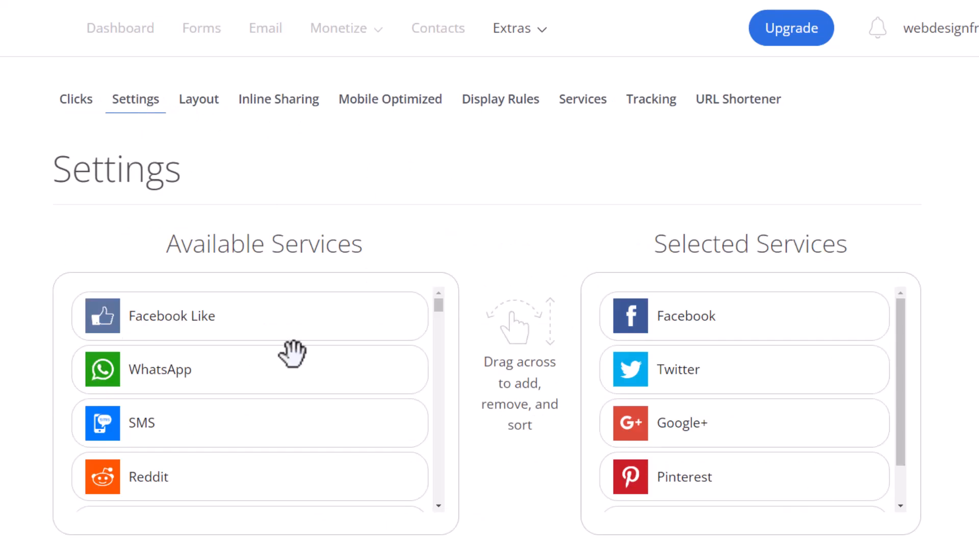
pyautogui.scroll(-3, 473, 297)
pyautogui.scroll(-3, 688, 229)
pyautogui.scroll(-2, 899, 272)
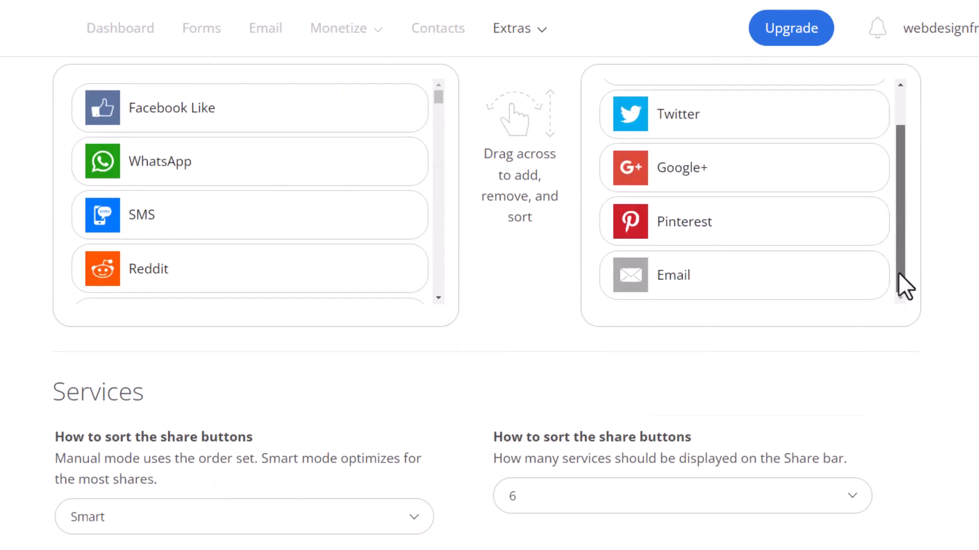
pyautogui.scroll(2, 899, 273)
pyautogui.scroll(4, 940, 230)
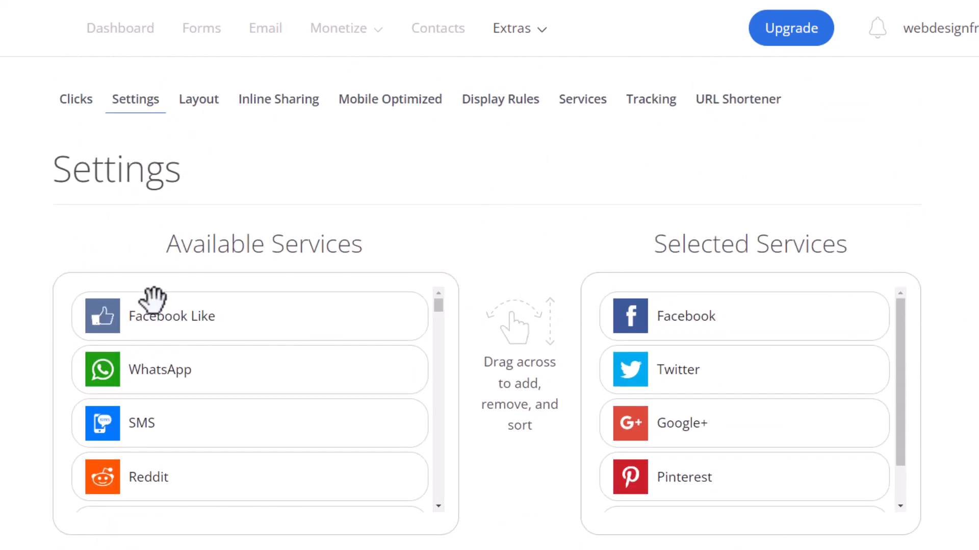
pyautogui.moveTo(162, 370); pyautogui.dragTo(742, 398)
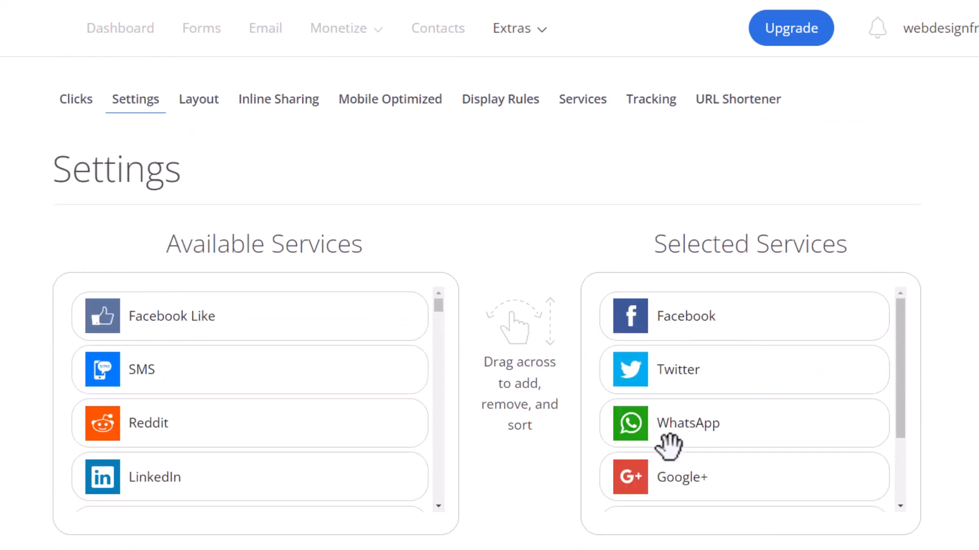
pyautogui.moveTo(688, 423); pyautogui.dragTo(230, 383)
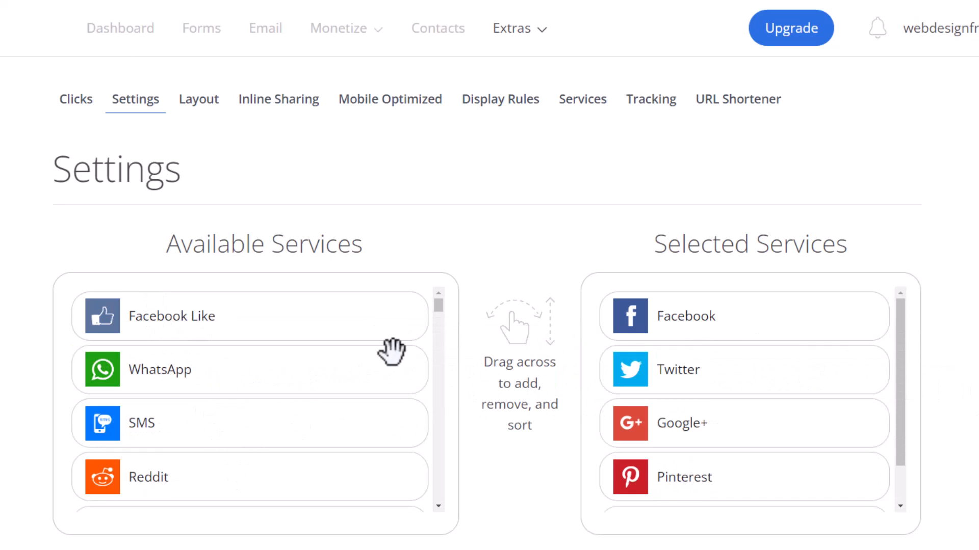
pyautogui.scroll(-2, 183, 405)
pyautogui.scroll(-1, 187, 352)
pyautogui.moveTo(155, 392); pyautogui.dragTo(688, 402)
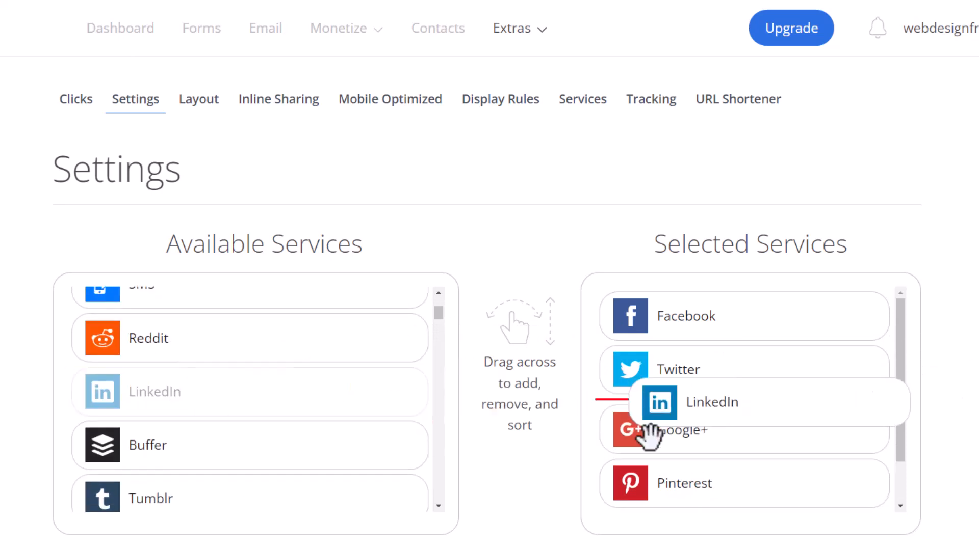
pyautogui.moveTo(147, 392); pyautogui.dragTo(675, 465)
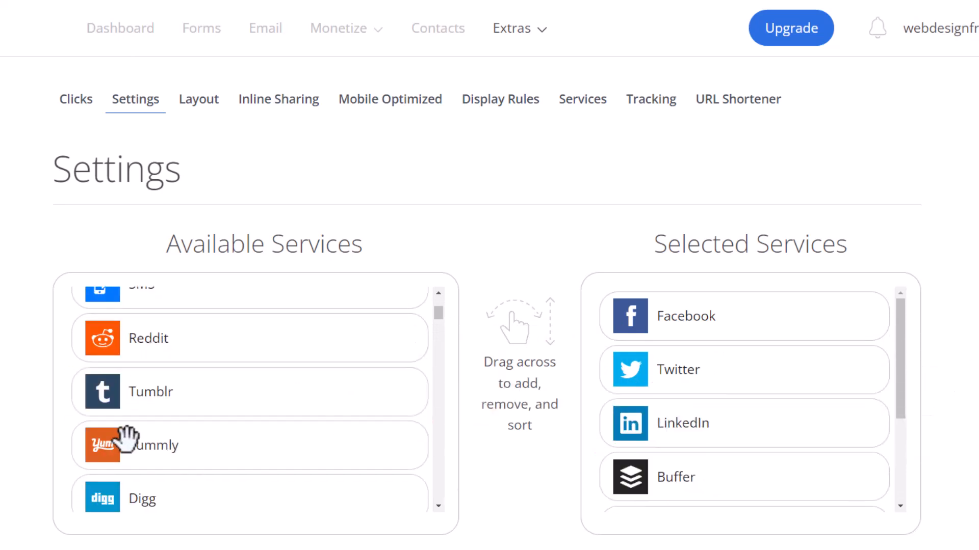
pyautogui.scroll(-3, 129, 436)
pyautogui.scroll(-3, 684, 431)
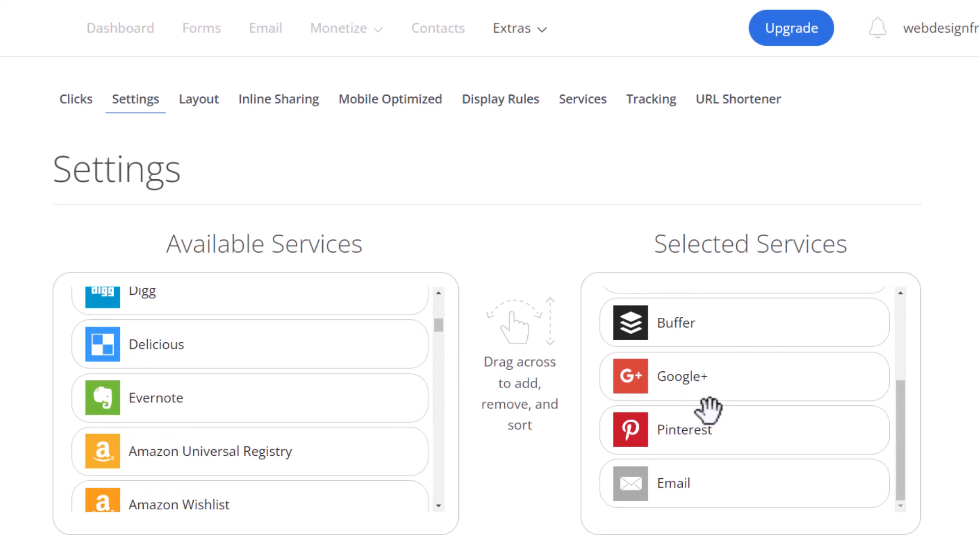
pyautogui.moveTo(707, 382); pyautogui.dragTo(160, 405)
pyautogui.scroll(-4, 214, 419)
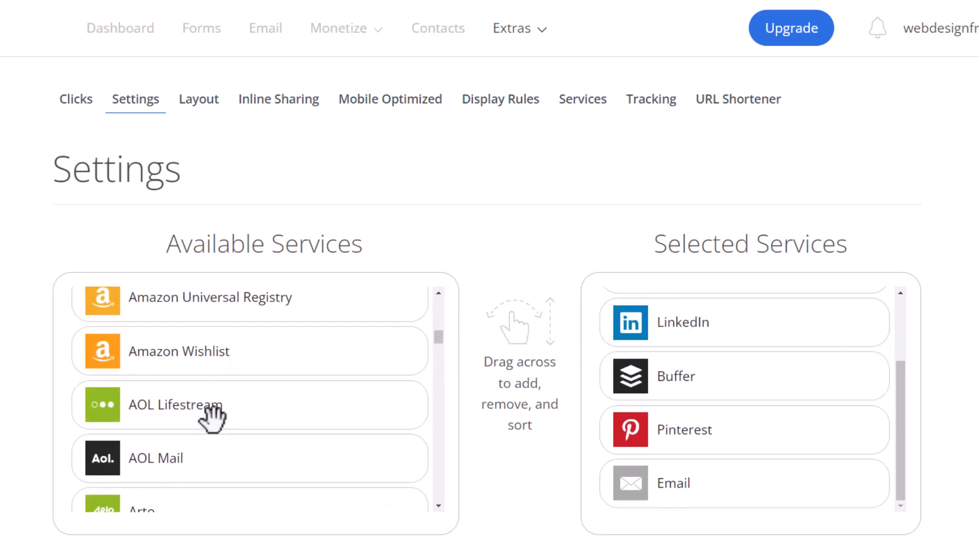
pyautogui.scroll(-5, 214, 420)
pyautogui.scroll(-2, 214, 419)
pyautogui.scroll(-3, 214, 420)
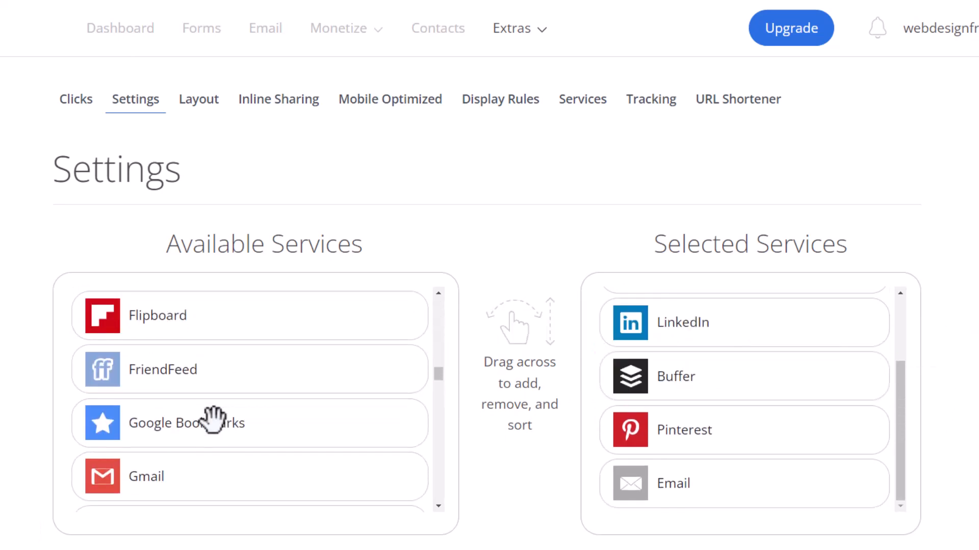
pyautogui.scroll(-4, 214, 419)
pyautogui.scroll(-4, 176, 429)
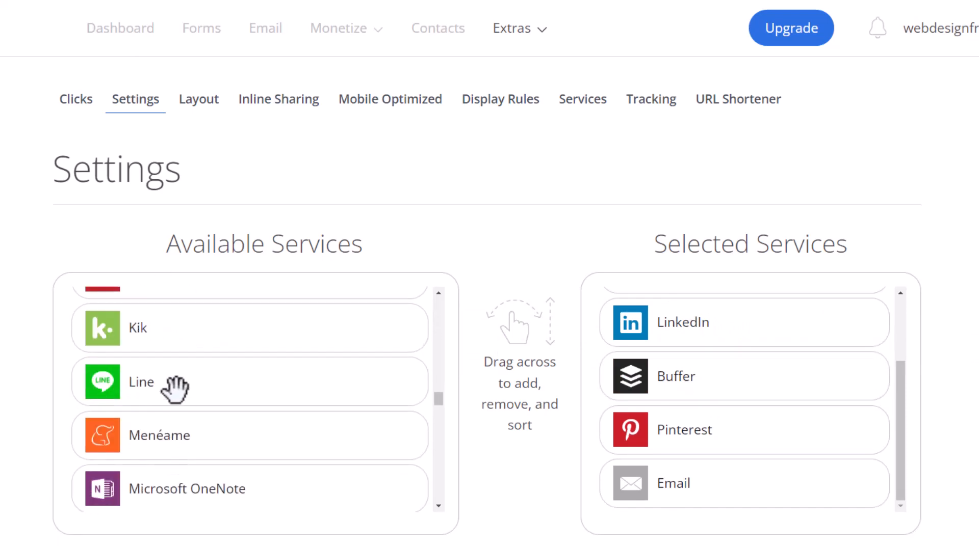
pyautogui.scroll(-4, 173, 429)
pyautogui.scroll(-2, 170, 430)
pyautogui.scroll(-4, 184, 383)
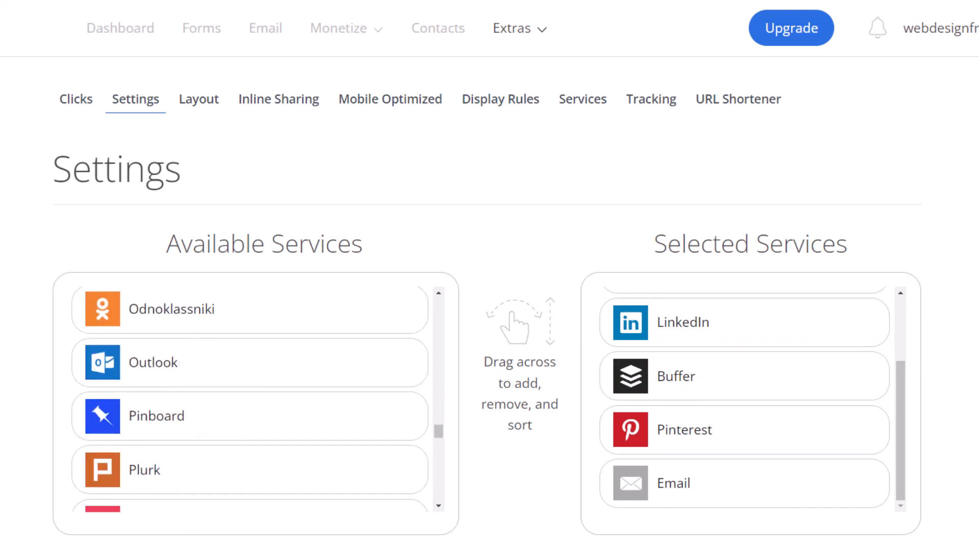
pyautogui.scroll(-5, 490, 382)
pyautogui.scroll(-4, 489, 383)
pyautogui.scroll(-2, 489, 382)
pyautogui.scroll(8, 490, 382)
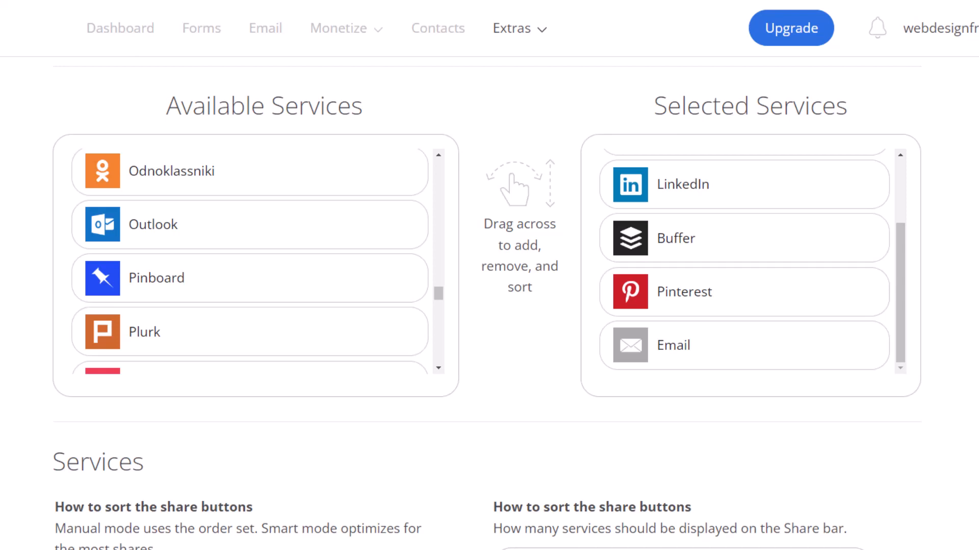
pyautogui.scroll(2, 490, 306)
pyautogui.scroll(-6, 489, 306)
pyautogui.scroll(-2, 489, 306)
pyautogui.scroll(-1, 489, 305)
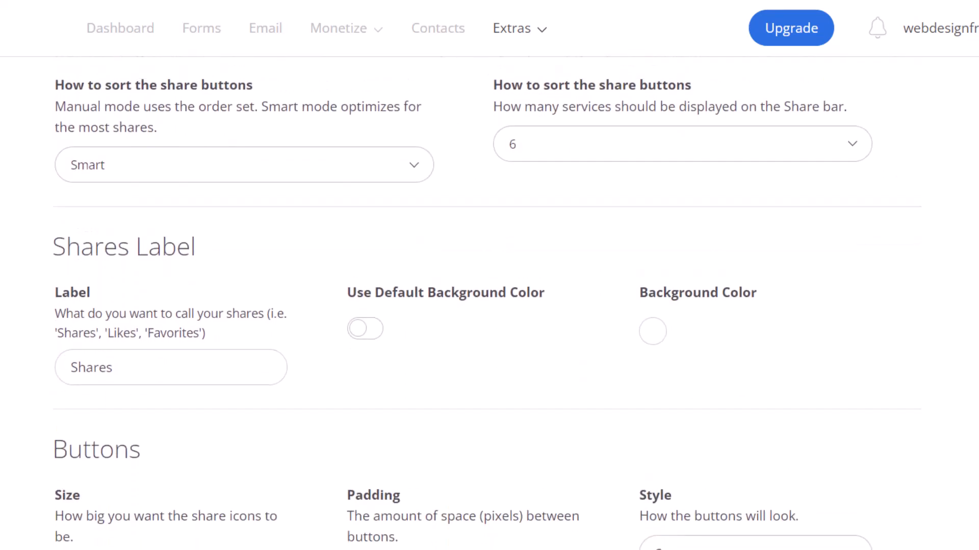
pyautogui.scroll(1, 490, 305)
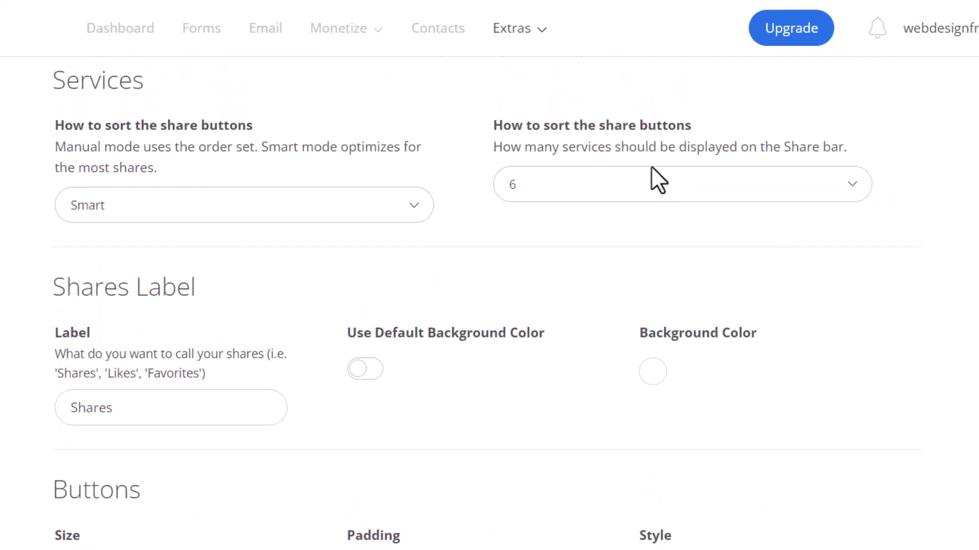
# - Keep six services with Smart sorting, set Show Share Counts Minimum to 100, and save
pyautogui.click(586, 183)
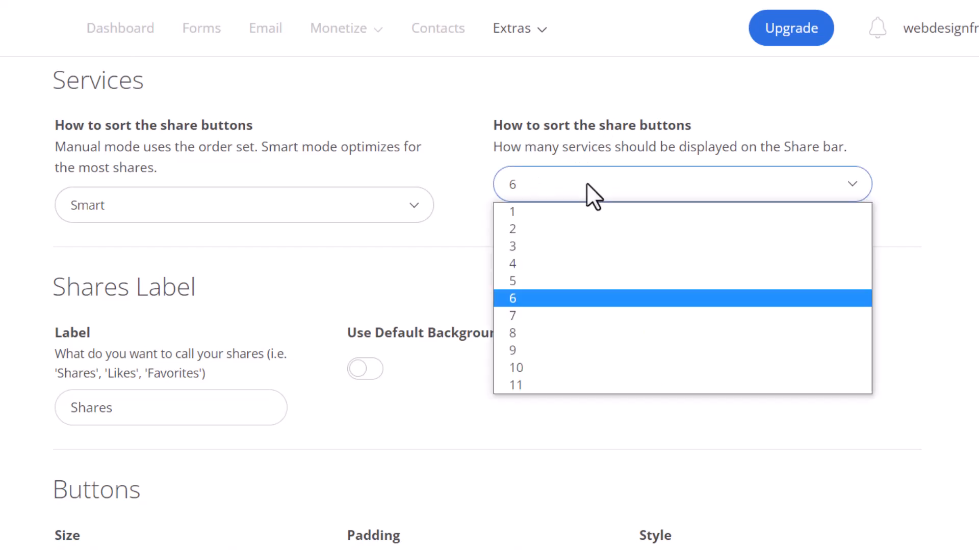
pyautogui.click(587, 183)
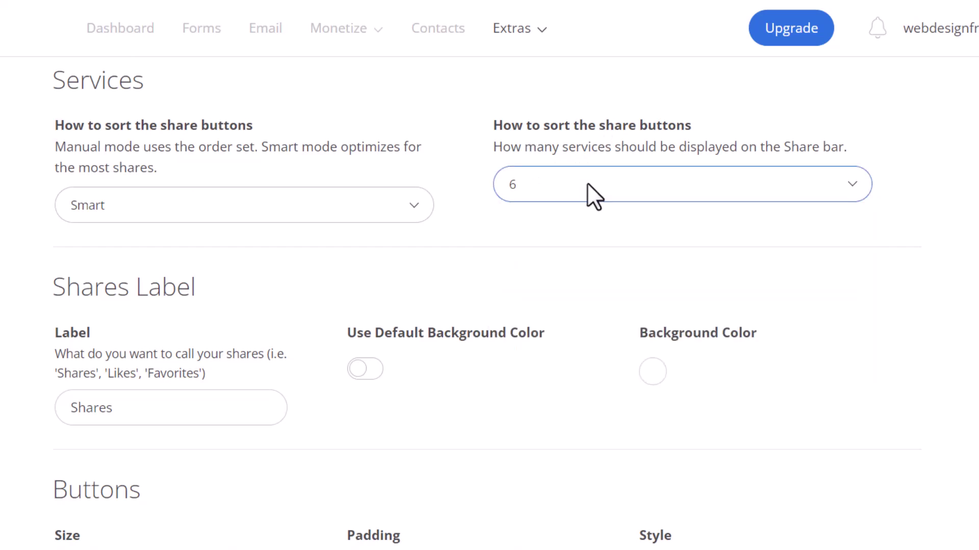
pyautogui.click(208, 201)
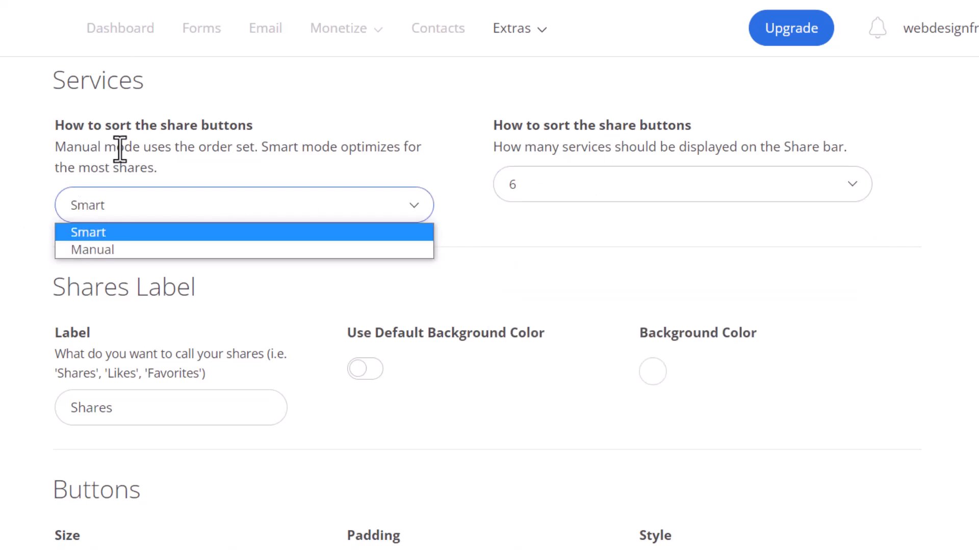
pyautogui.click(15, 174)
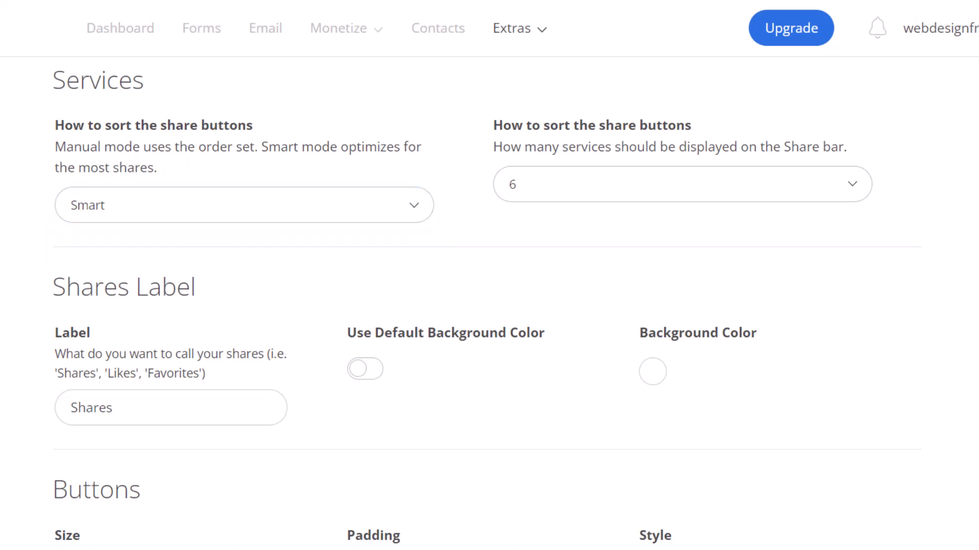
pyautogui.click(184, 206)
pyautogui.click(153, 249)
pyautogui.click(145, 205)
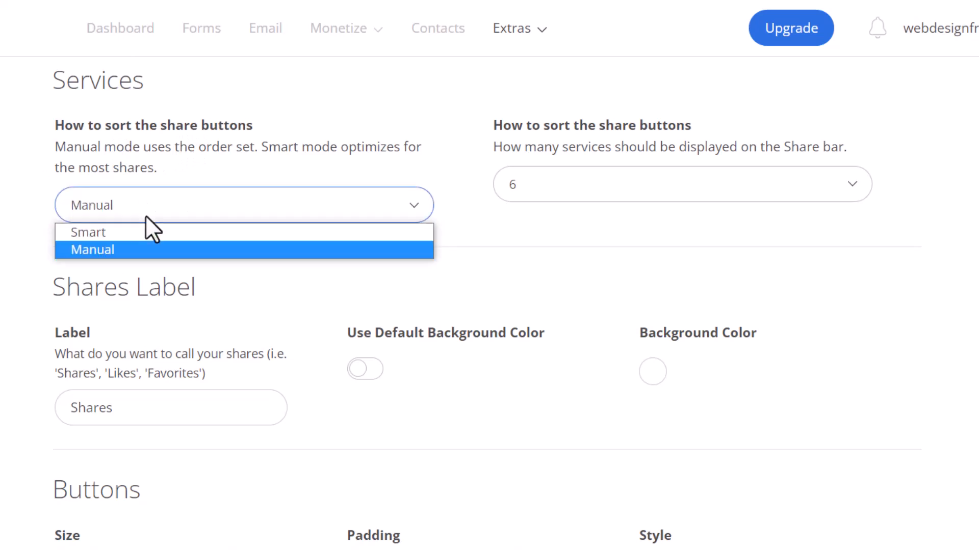
pyautogui.click(123, 231)
pyautogui.scroll(-1, 377, 229)
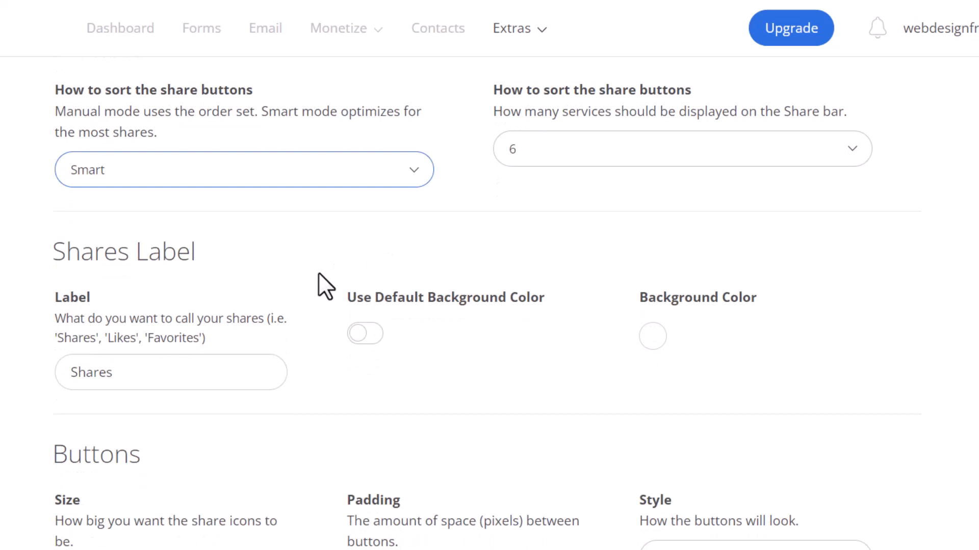
pyautogui.scroll(-2, 339, 229)
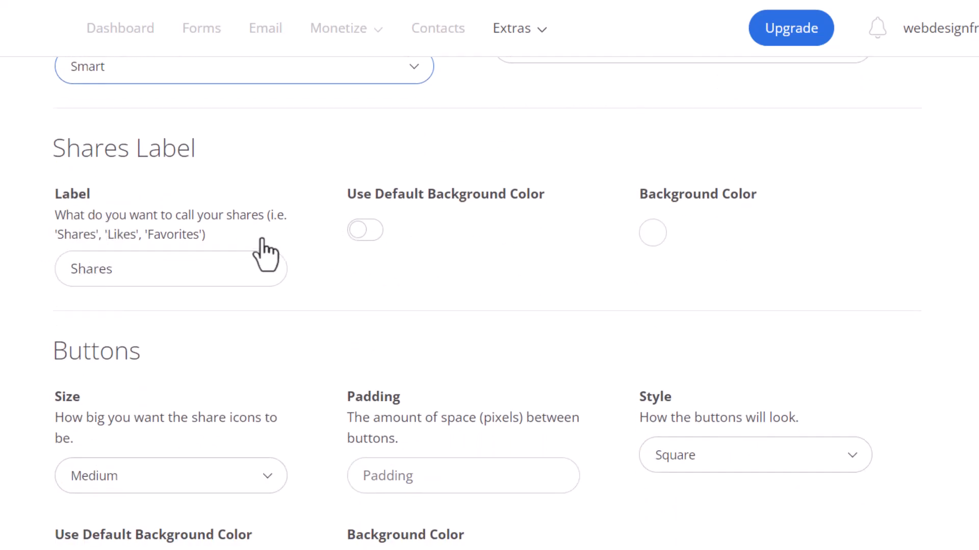
pyautogui.scroll(-2, 366, 254)
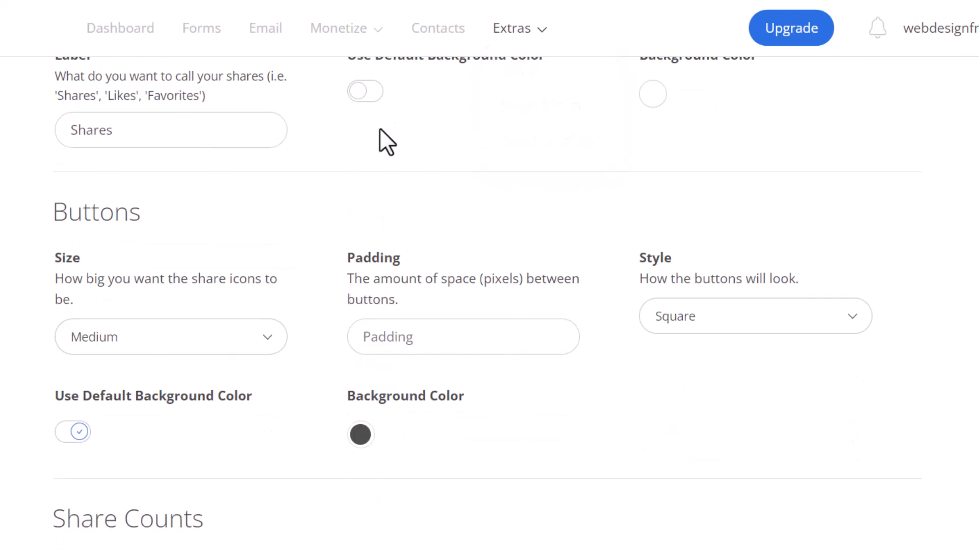
pyautogui.scroll(-2, 567, 390)
pyautogui.scroll(-2, 252, 383)
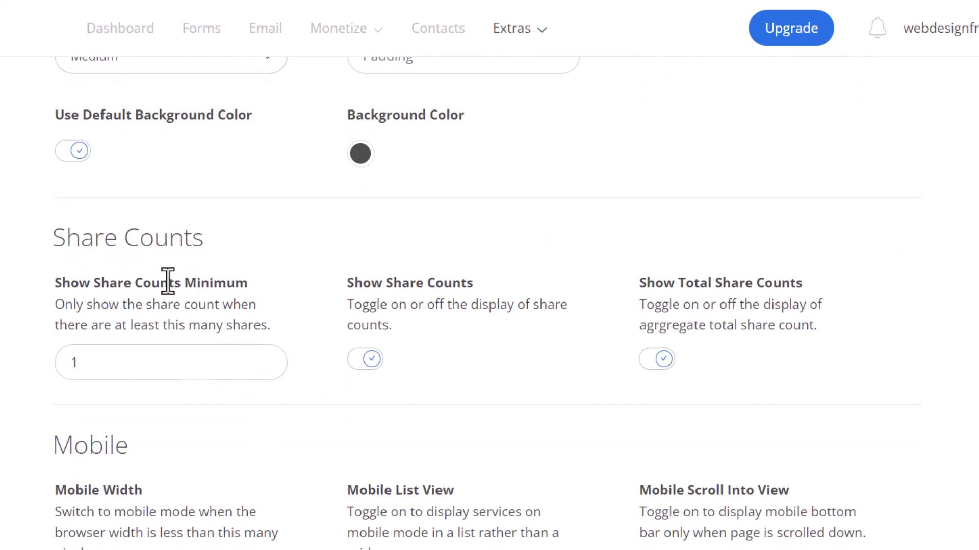
pyautogui.click(132, 367)
pyautogui.write('00')
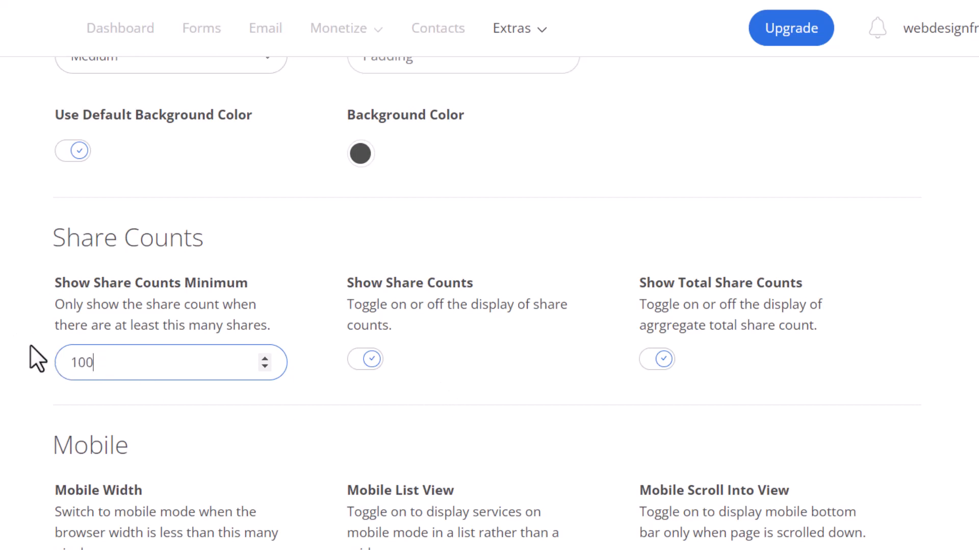
pyautogui.scroll(-2, 489, 305)
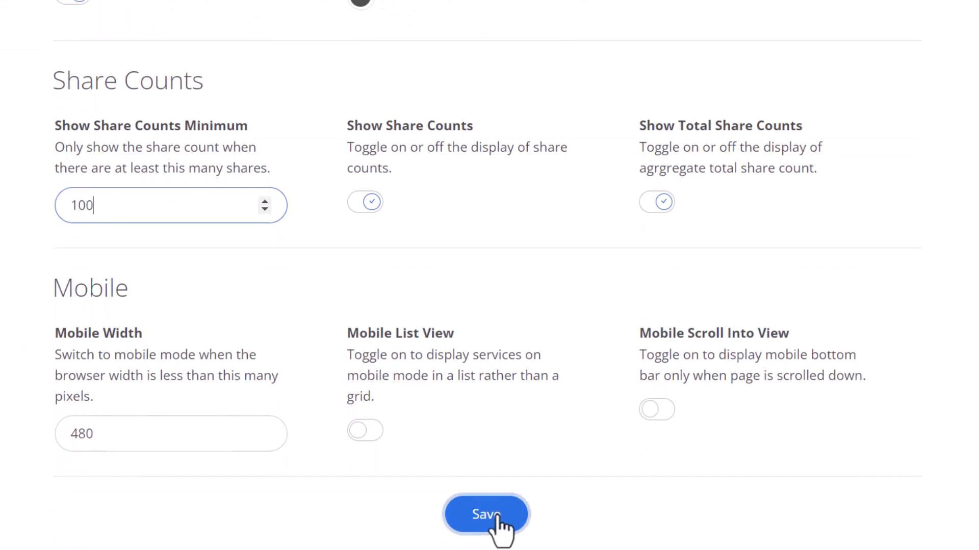
pyautogui.click(498, 525)
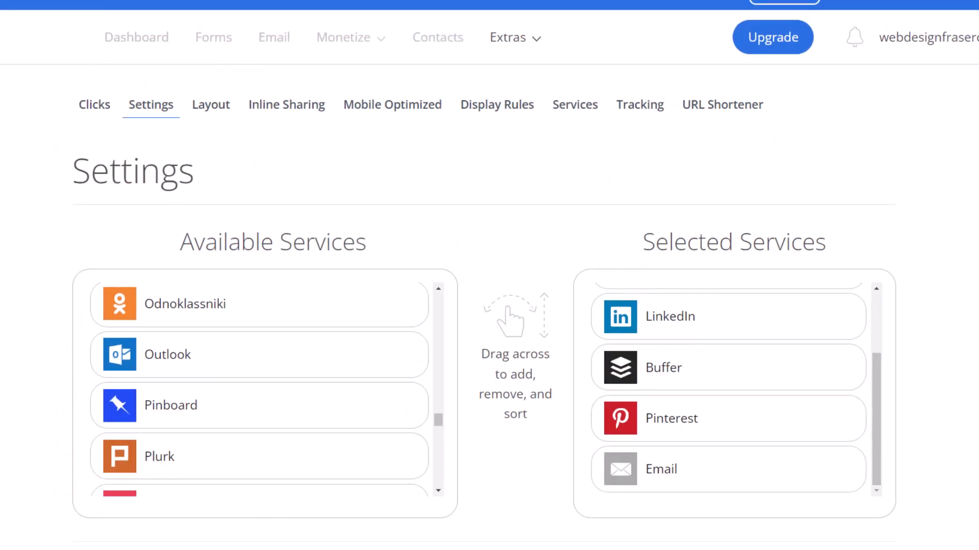
# - Float the desktop share buttons left of the page and drop the top placement after checking its override
pyautogui.click(210, 105)
pyautogui.scroll(-2, 219, 176)
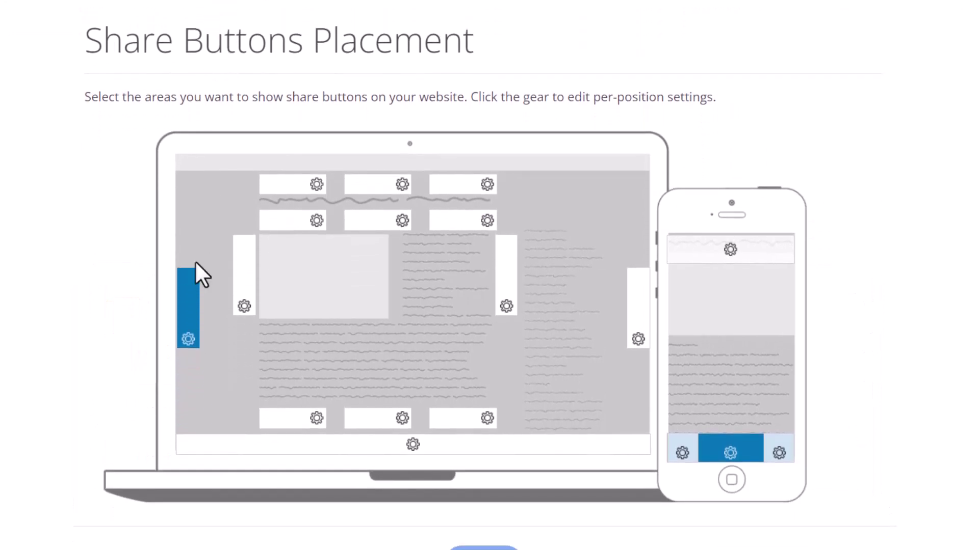
pyautogui.click(191, 309)
pyautogui.click(293, 198)
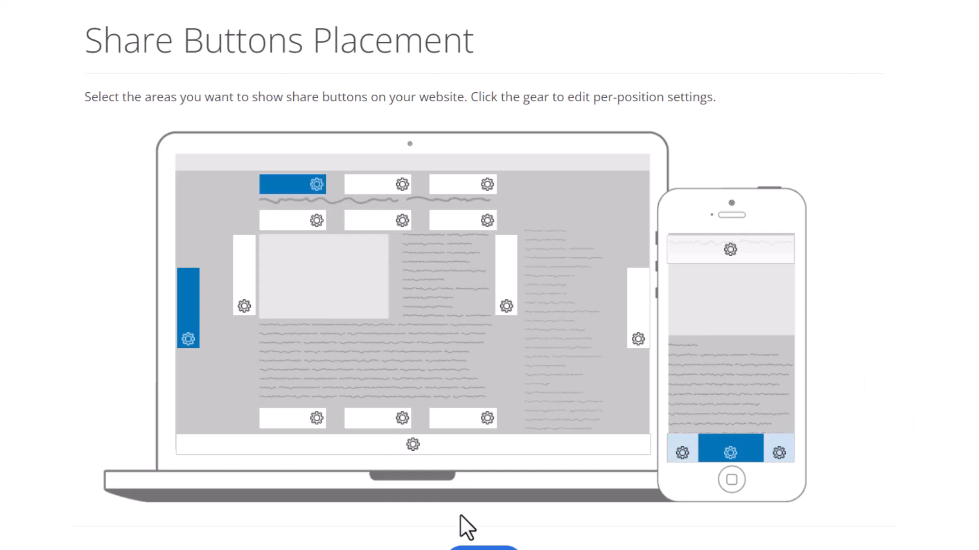
pyautogui.click(317, 186)
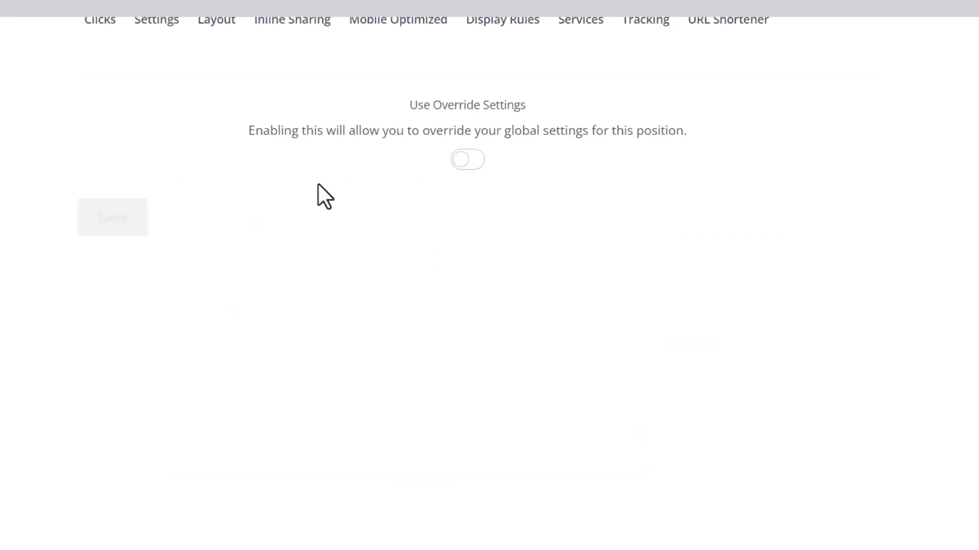
pyautogui.click(467, 162)
pyautogui.click(468, 162)
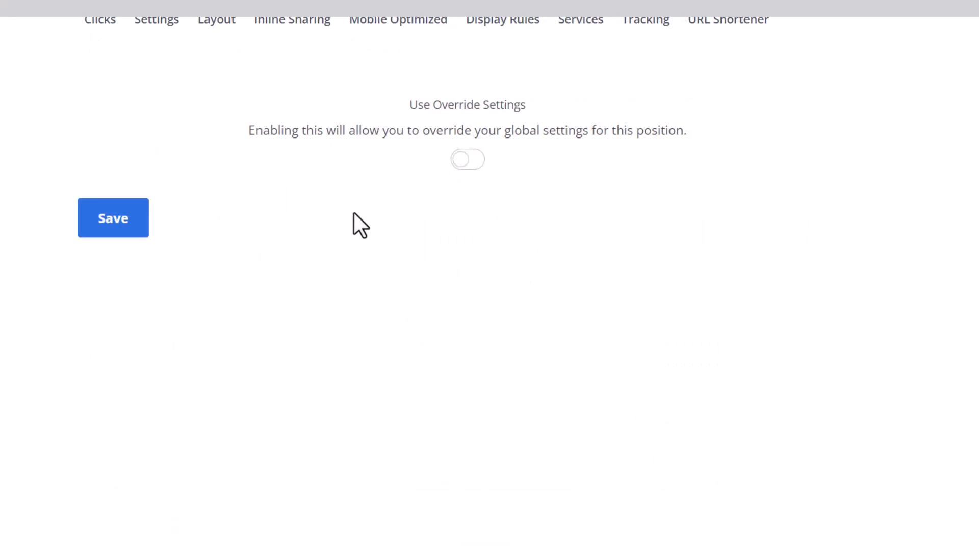
pyautogui.click(216, 20)
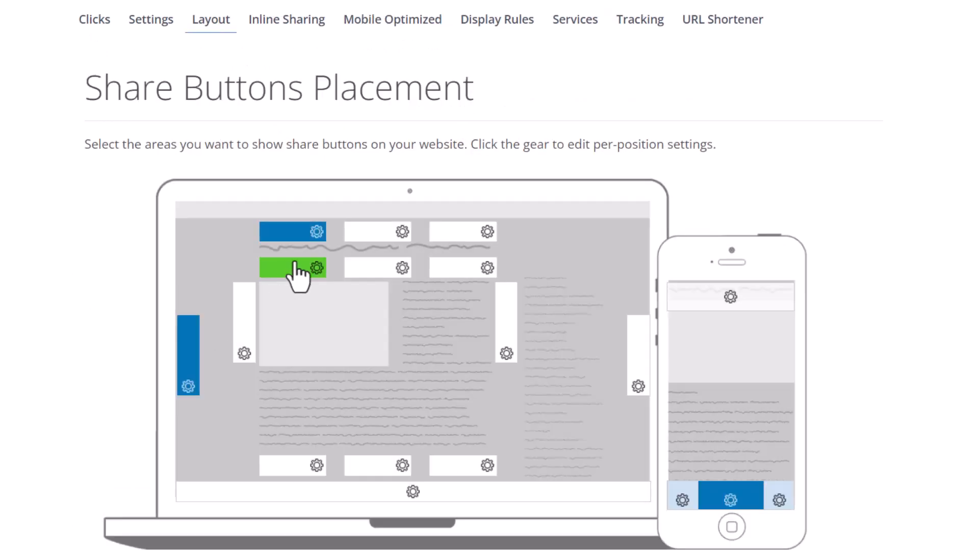
pyautogui.click(293, 231)
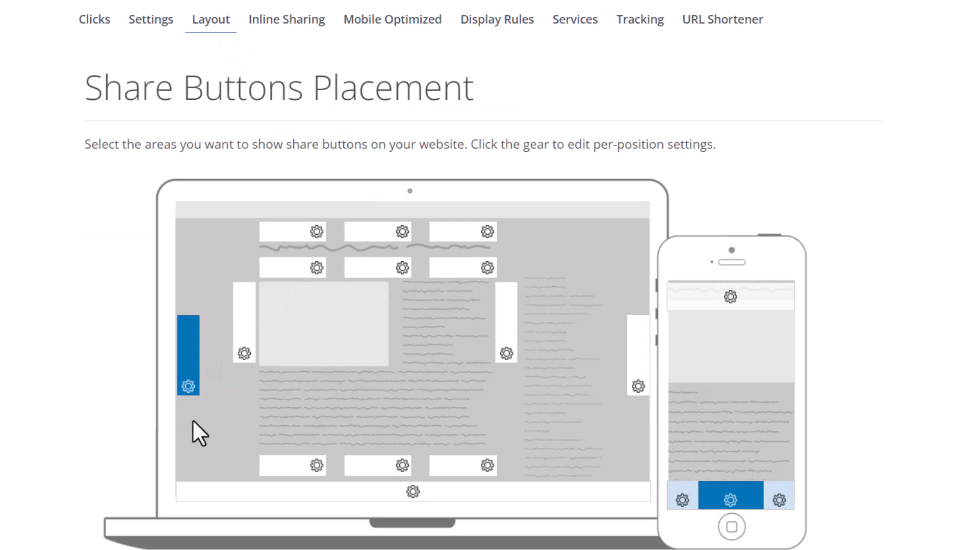
# - Leave the right-sidebar placement off and keep the mobile bottom share bar enabled
pyautogui.click(507, 316)
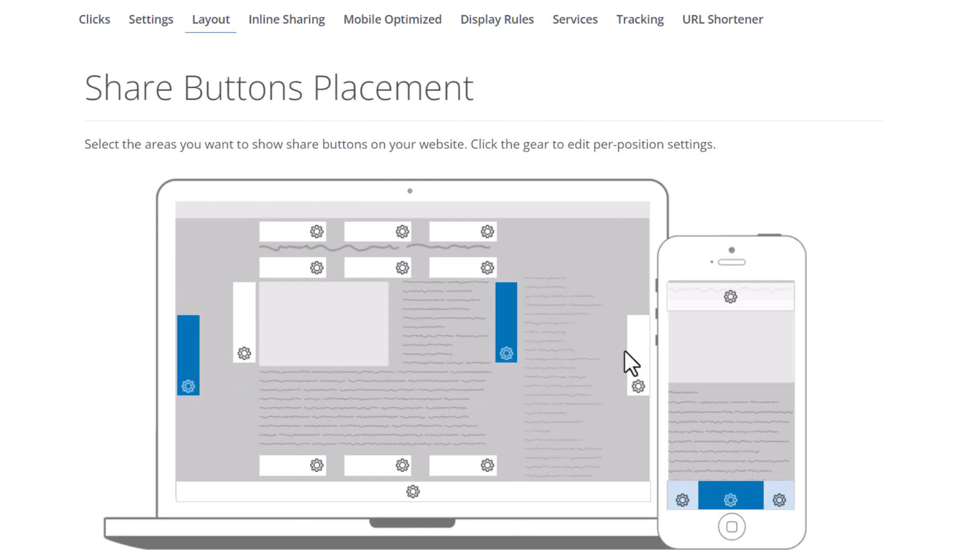
pyautogui.click(509, 314)
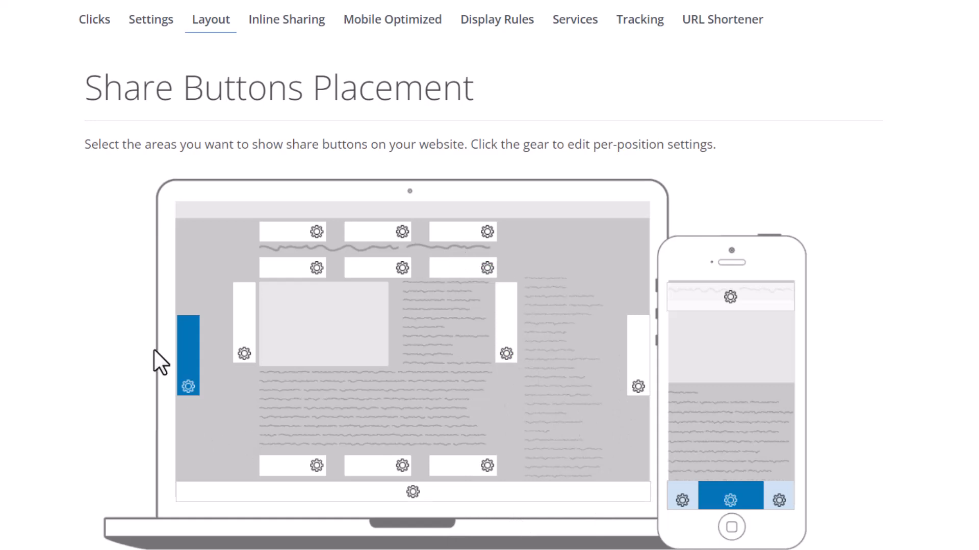
pyautogui.click(680, 507)
# - Enable Mobile Optimized Services with SMS, WhatsApp, Email, Facebook and Twitter, and save
pyautogui.click(286, 19)
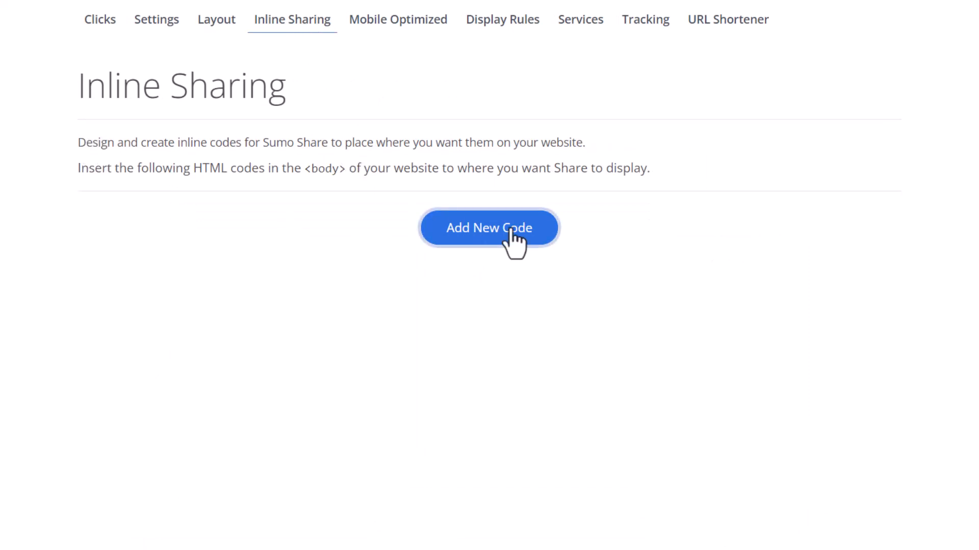
pyautogui.click(422, 30)
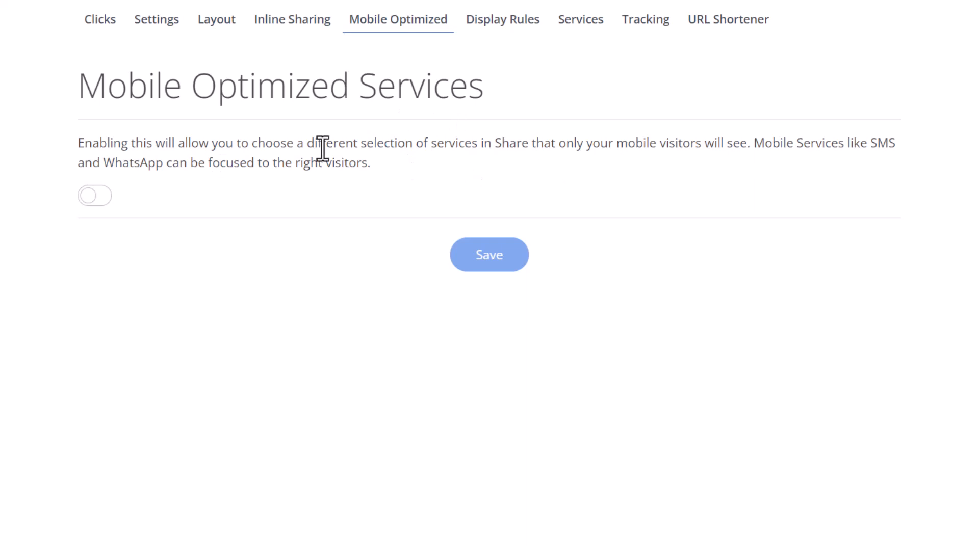
pyautogui.moveTo(308, 146); pyautogui.dragTo(594, 148)
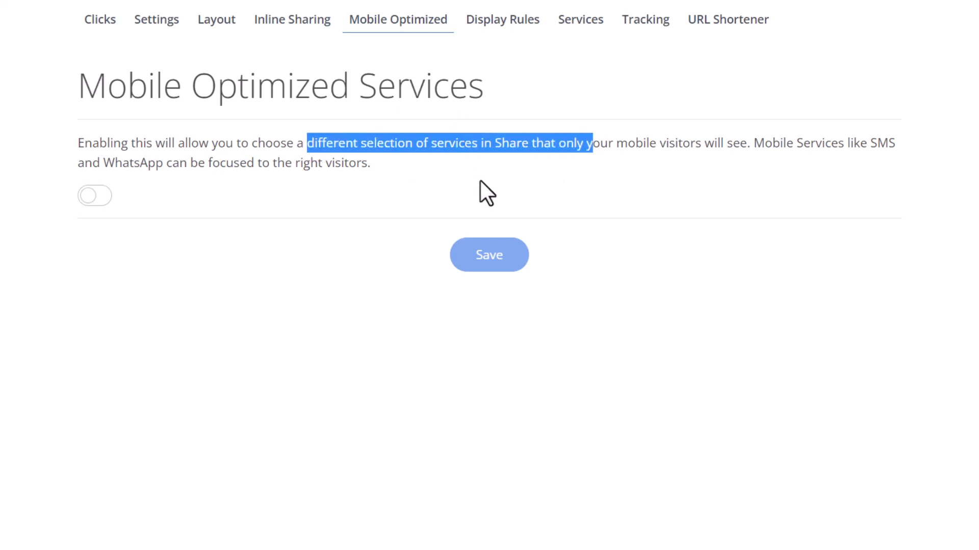
pyautogui.click(87, 196)
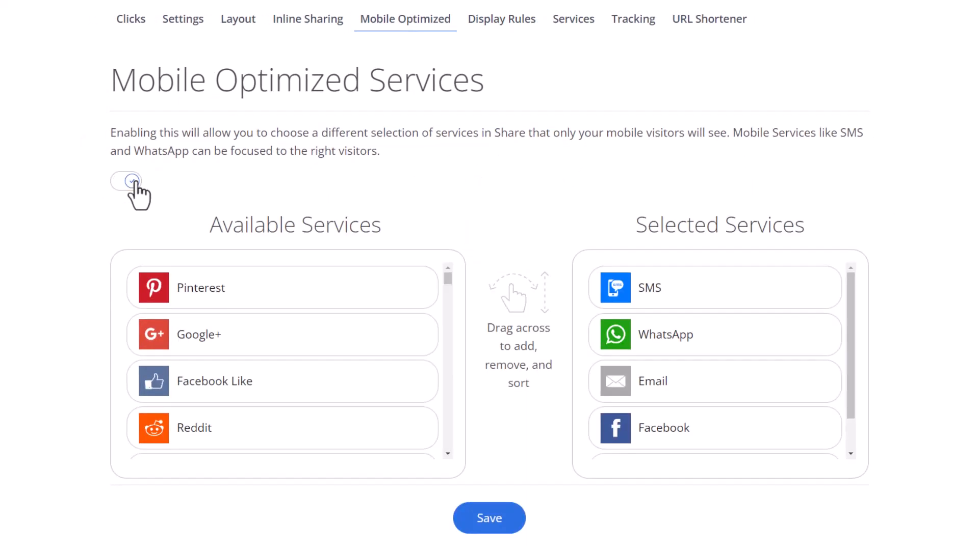
pyautogui.scroll(-1, 780, 314)
pyautogui.scroll(1, 757, 291)
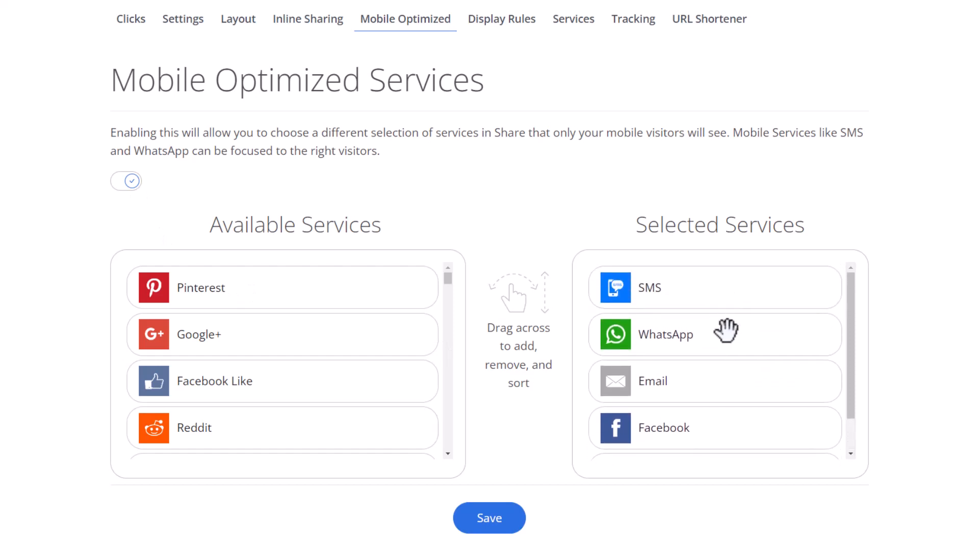
pyautogui.scroll(-1, 725, 330)
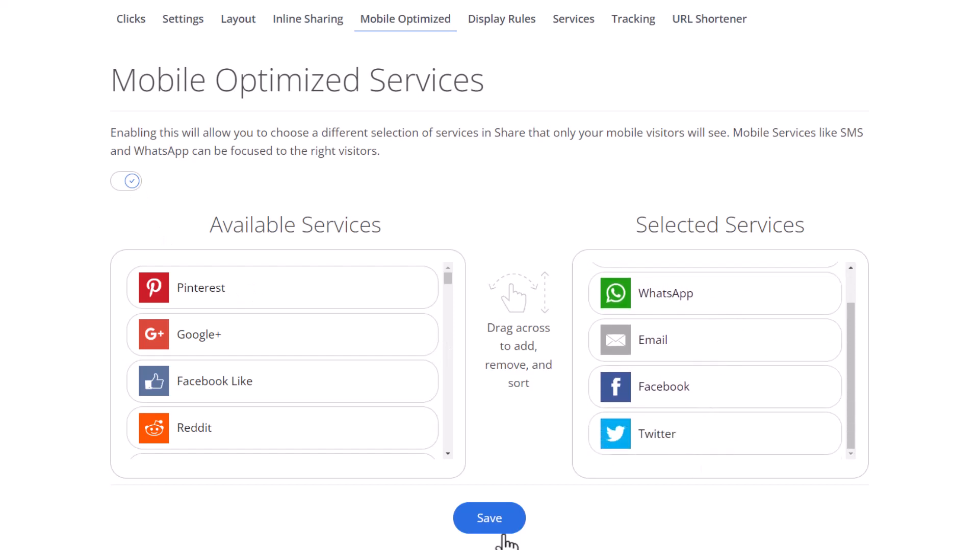
pyautogui.click(488, 528)
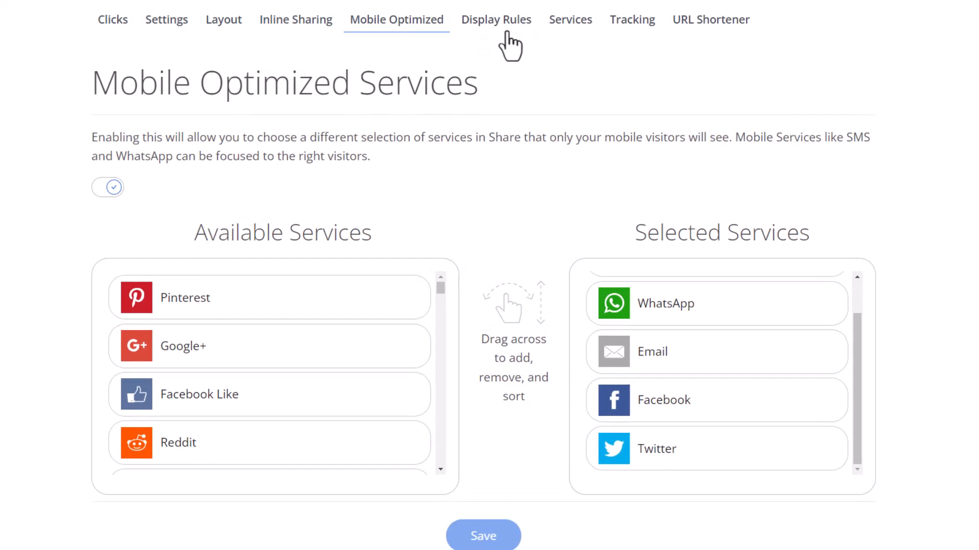
# - Start a new Don't Show display rule and browse its page and device conditions
pyautogui.click(502, 20)
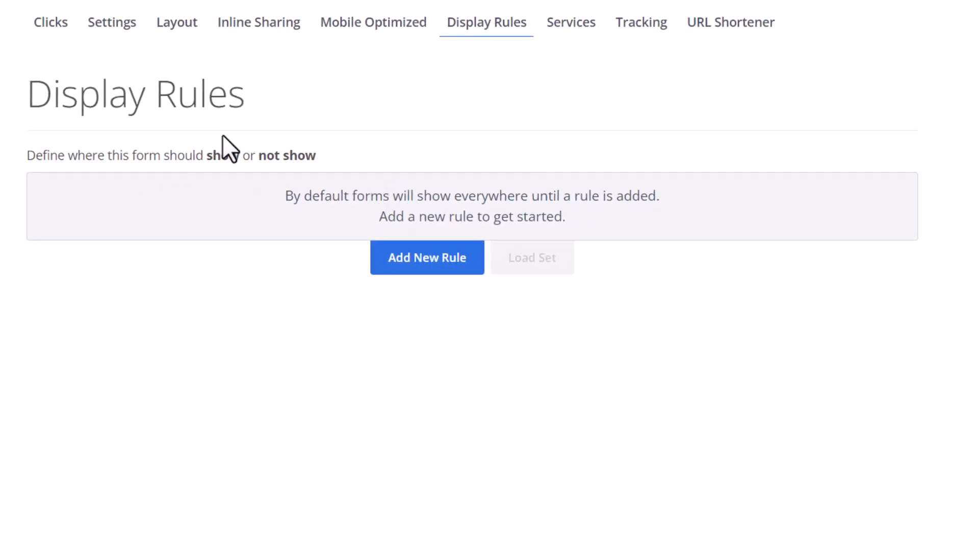
pyautogui.click(427, 258)
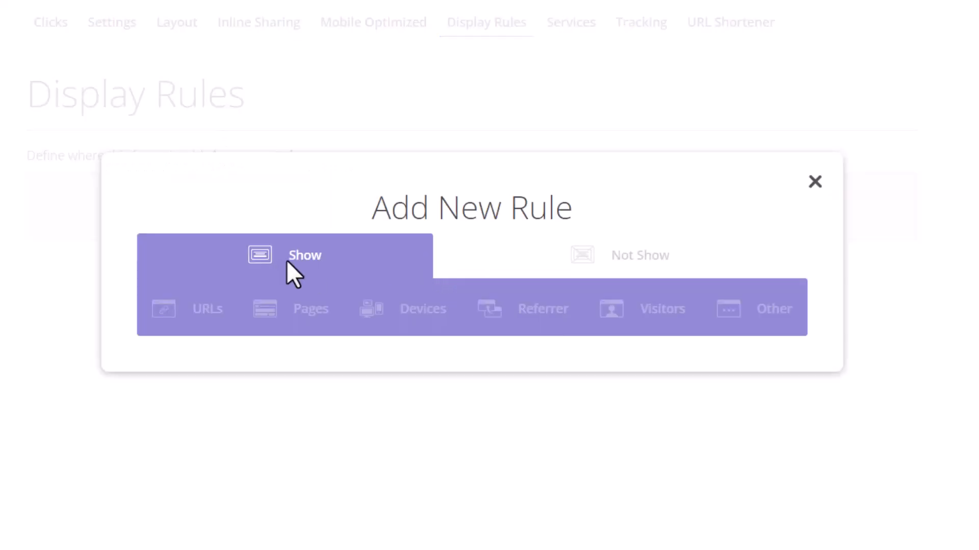
pyautogui.click(646, 264)
pyautogui.click(311, 309)
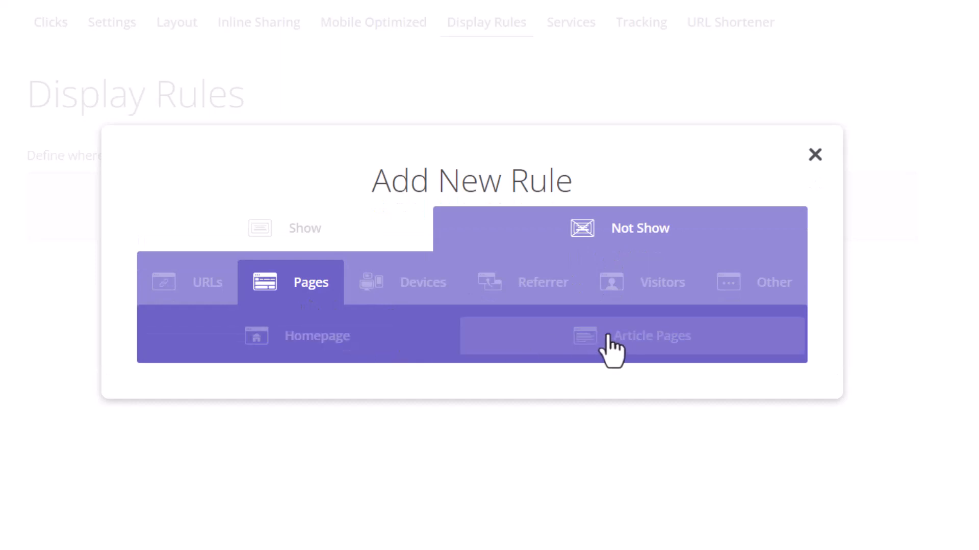
pyautogui.click(406, 284)
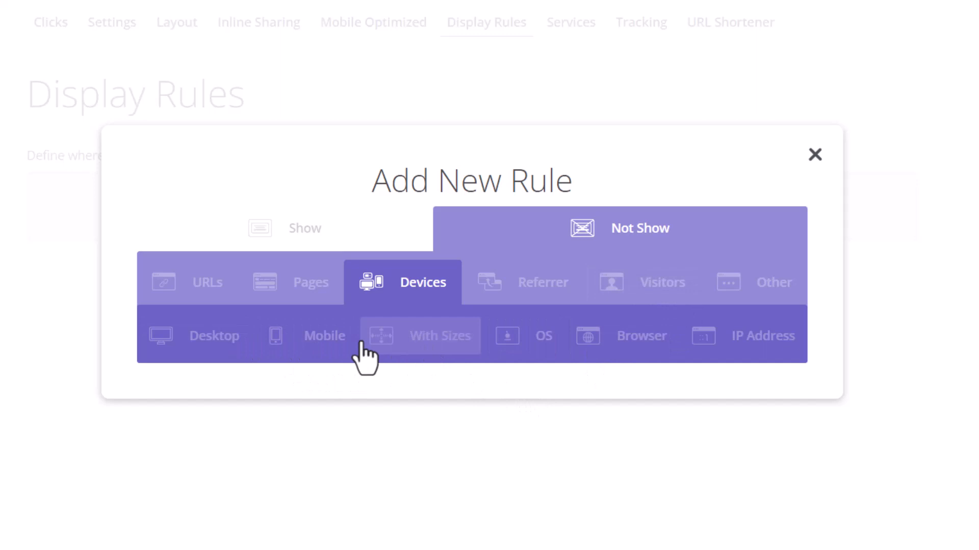
# - Review screen-size, browser, OS, desktop and URL conditions, then close without adding a rule
pyautogui.click(425, 340)
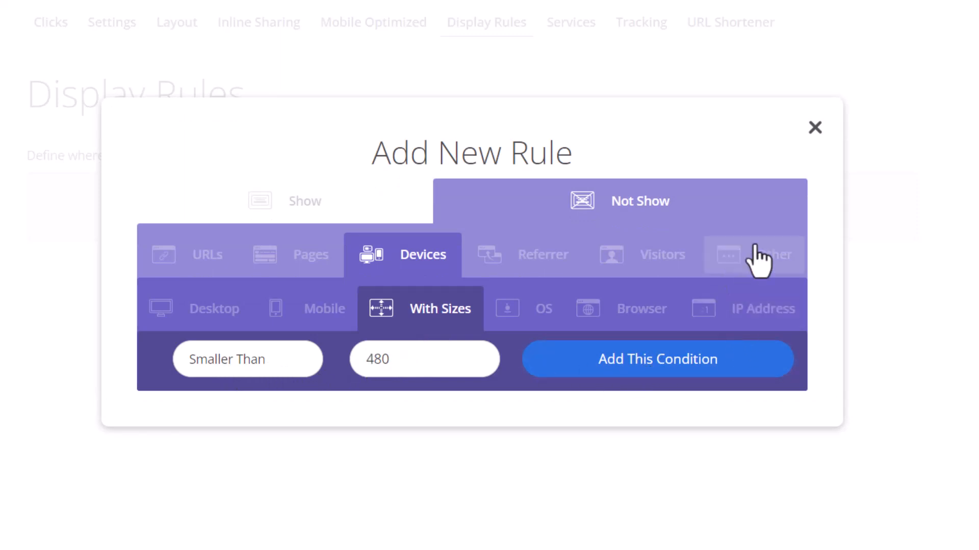
pyautogui.click(631, 313)
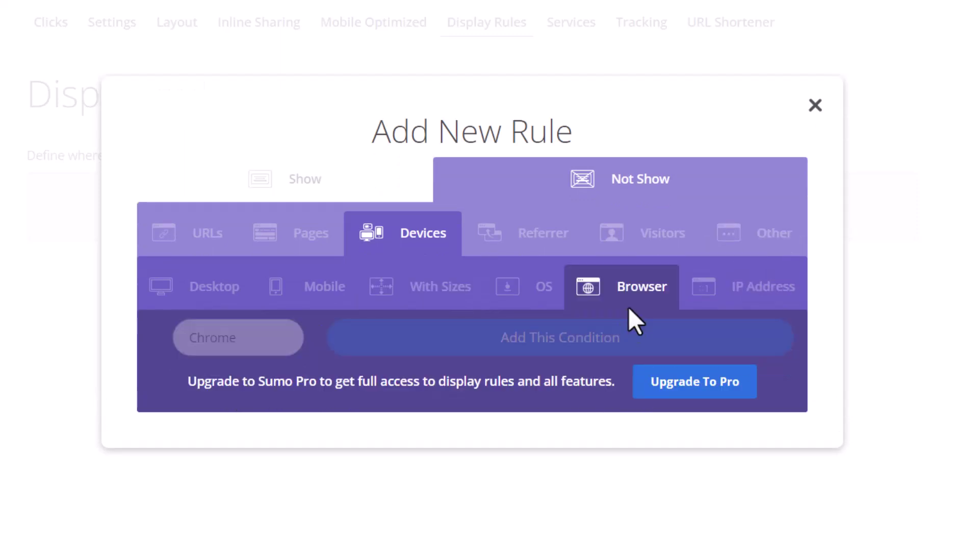
pyautogui.click(536, 307)
pyautogui.click(214, 287)
pyautogui.click(207, 260)
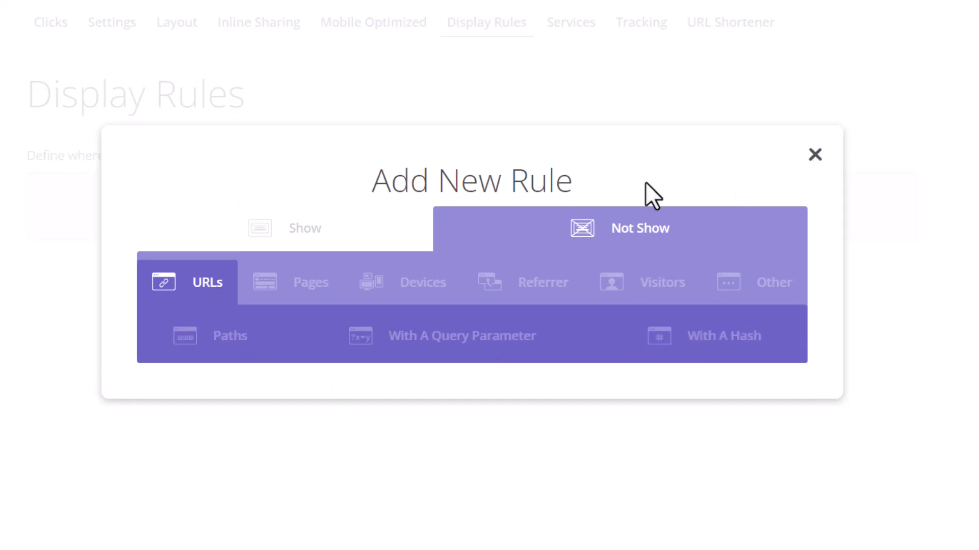
pyautogui.click(815, 155)
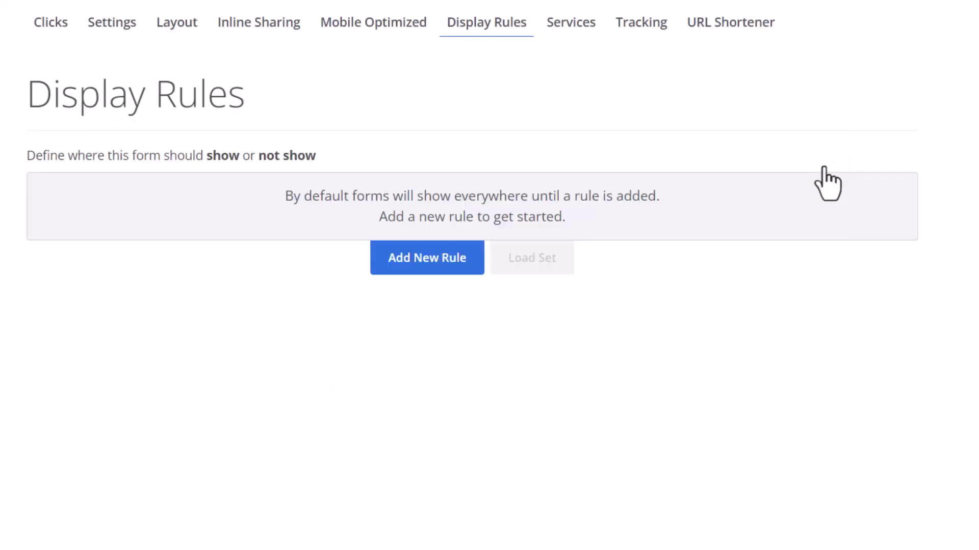
# - Enter the Twitter username creatorimpact on Services, then review the Tracking and URL Shortener pages
pyautogui.click(594, 34)
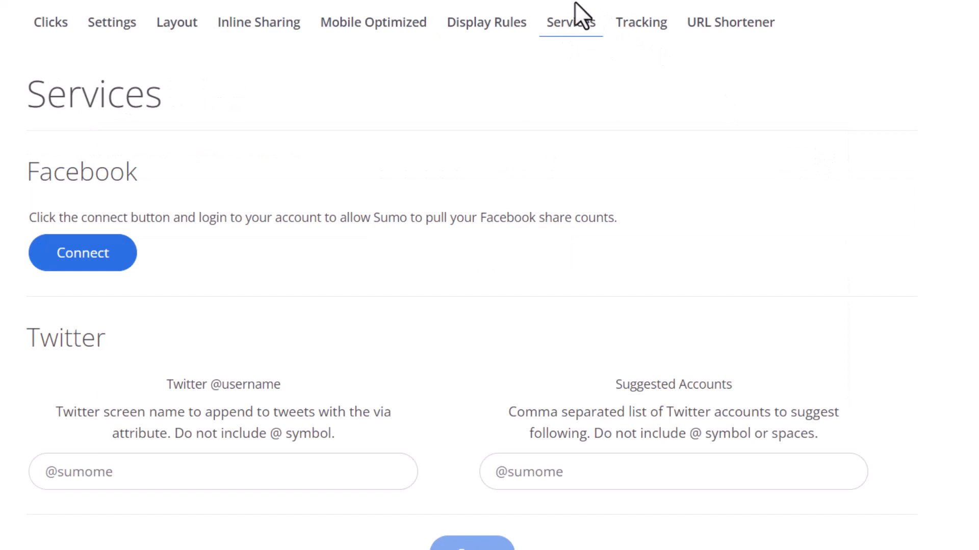
pyautogui.click(128, 471)
pyautogui.write('@creatorimpact')
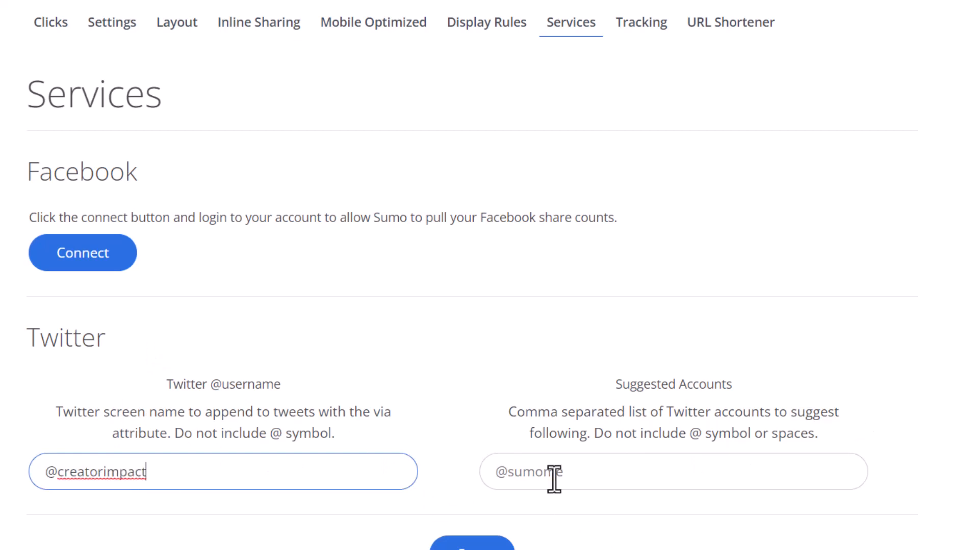
pyautogui.click(83, 253)
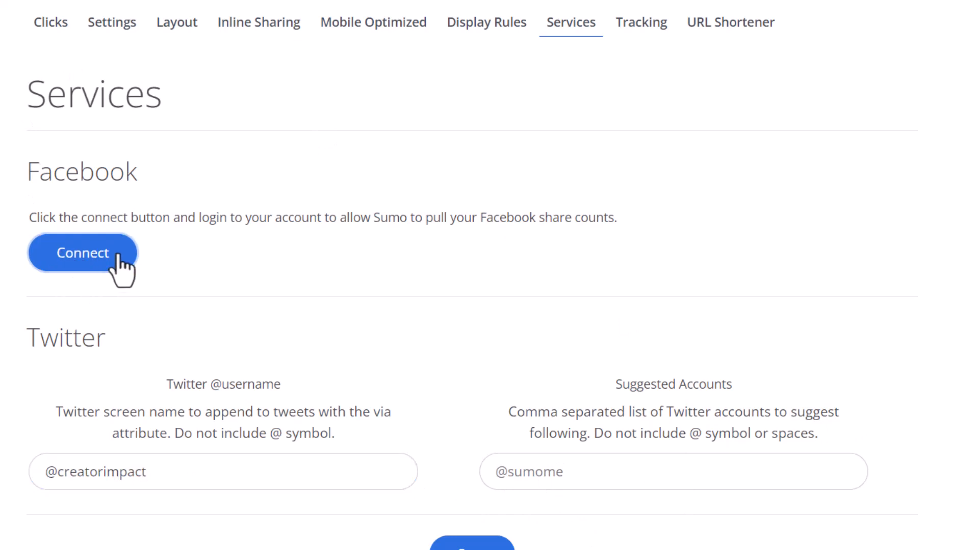
pyautogui.click(629, 31)
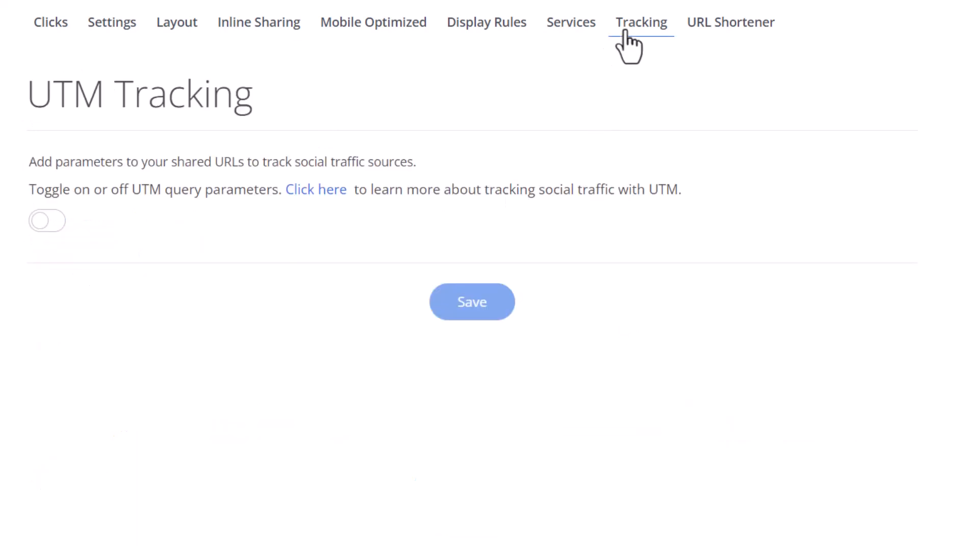
pyautogui.click(698, 30)
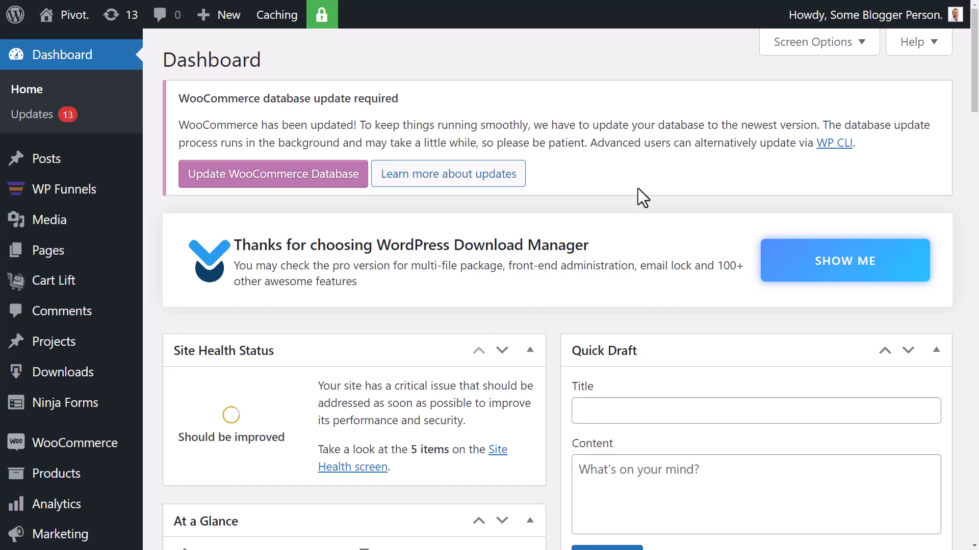
# - Visit the live homepage showing the floating share bar on the left
pyautogui.moveTo(67, 15)
pyautogui.click(77, 54)
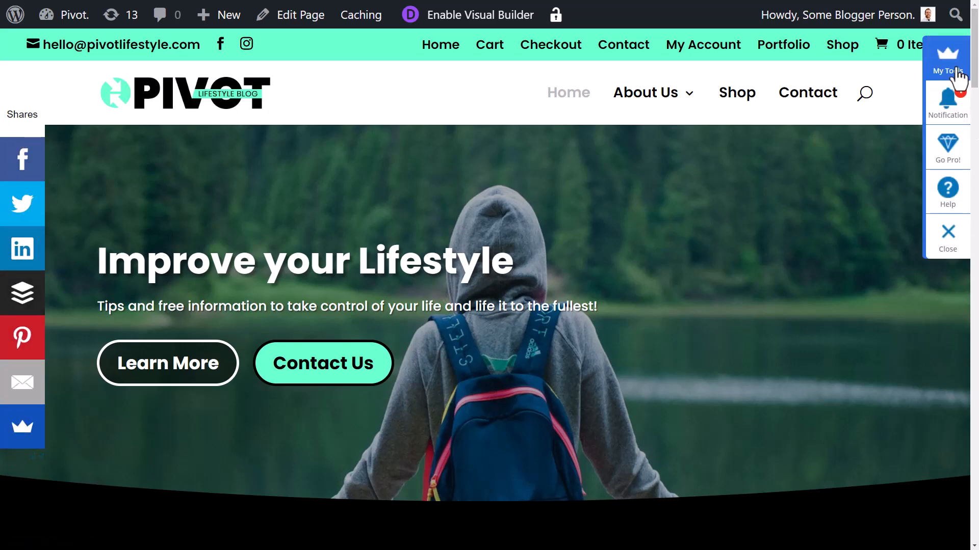
# - Close the Sumo tools panel and check the floating share bar stays on the left while scrolling
pyautogui.click(947, 239)
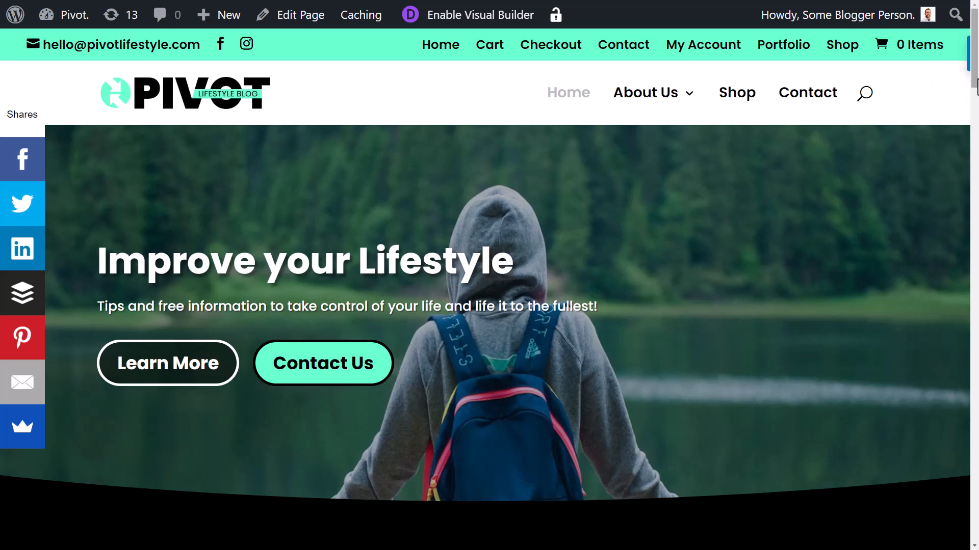
pyautogui.scroll(-3, 688, 230)
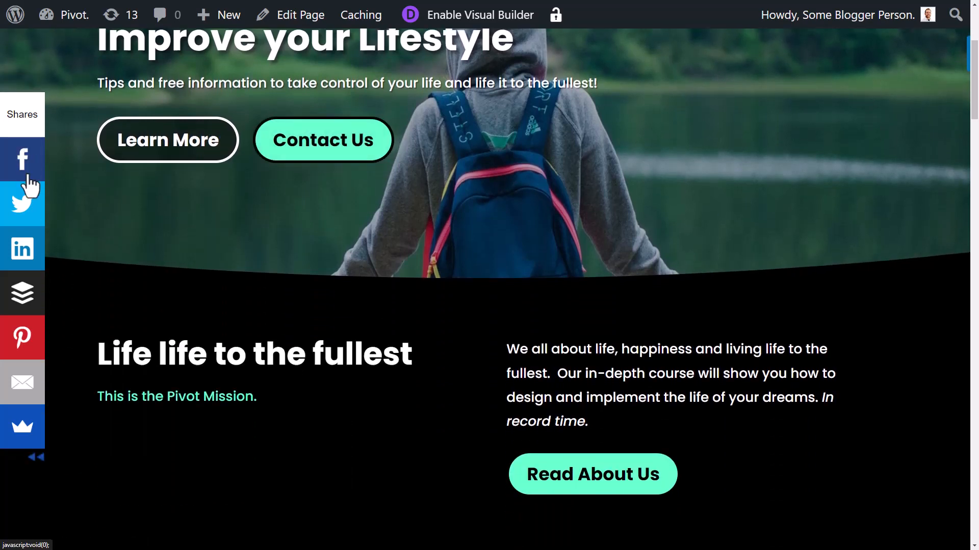
pyautogui.scroll(-5, 190, 334)
pyautogui.scroll(-3, 191, 335)
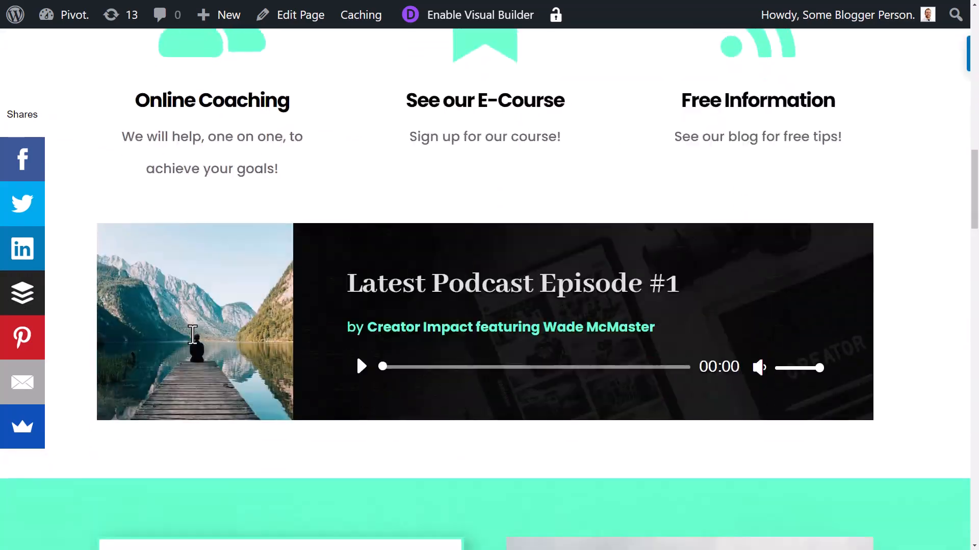
pyautogui.scroll(-3, 193, 334)
pyautogui.scroll(-3, 233, 273)
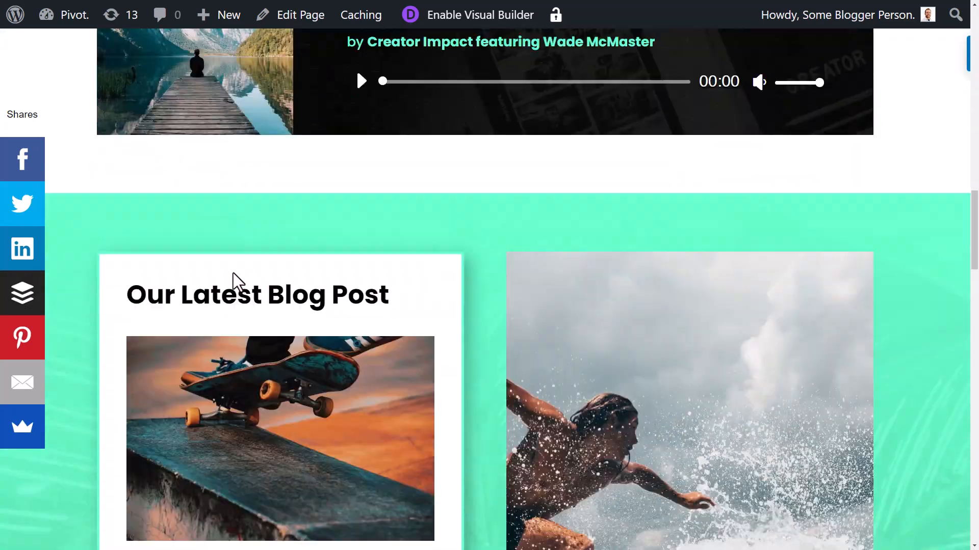
pyautogui.scroll(-1, 233, 274)
pyautogui.scroll(-3, 278, 291)
pyautogui.scroll(2, 279, 292)
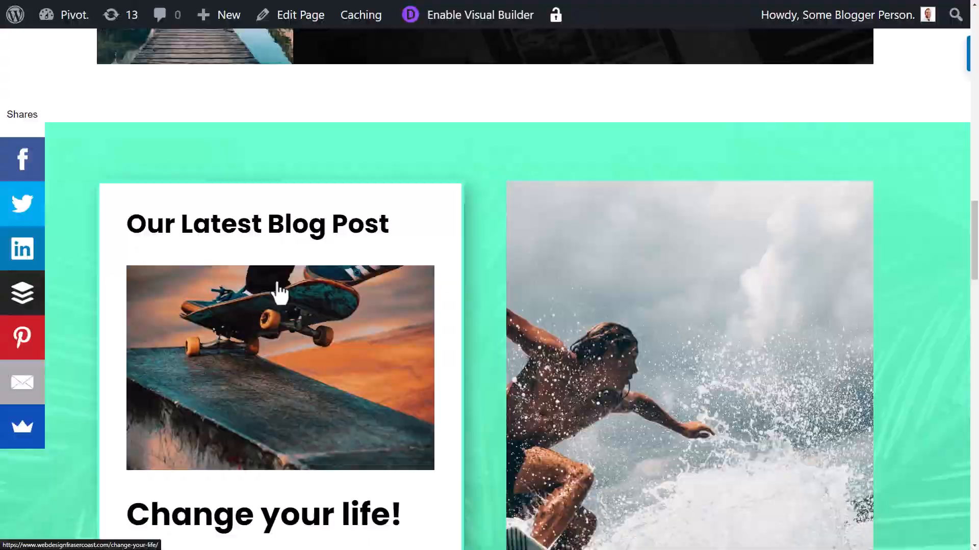